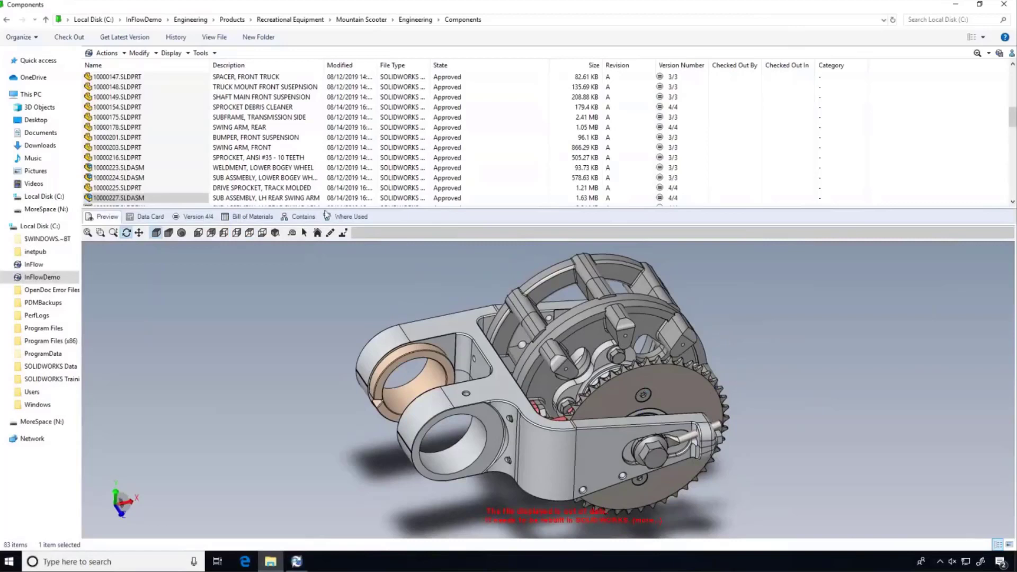
Step: Open Copy Tree for the LH rear swing arm assembly 10000227.SLDASM
click(137, 199)
click(224, 39)
click(215, 53)
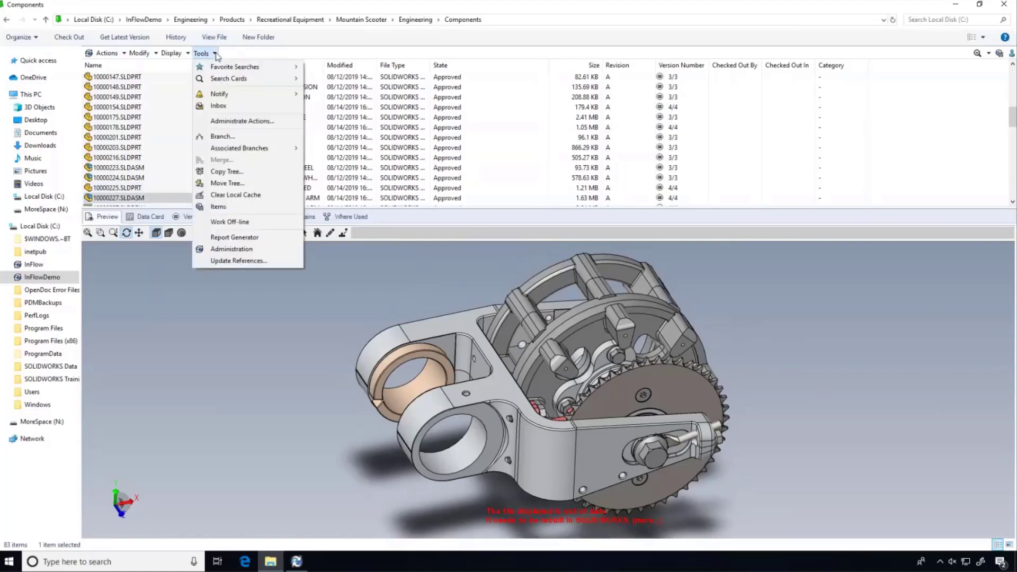
click(283, 175)
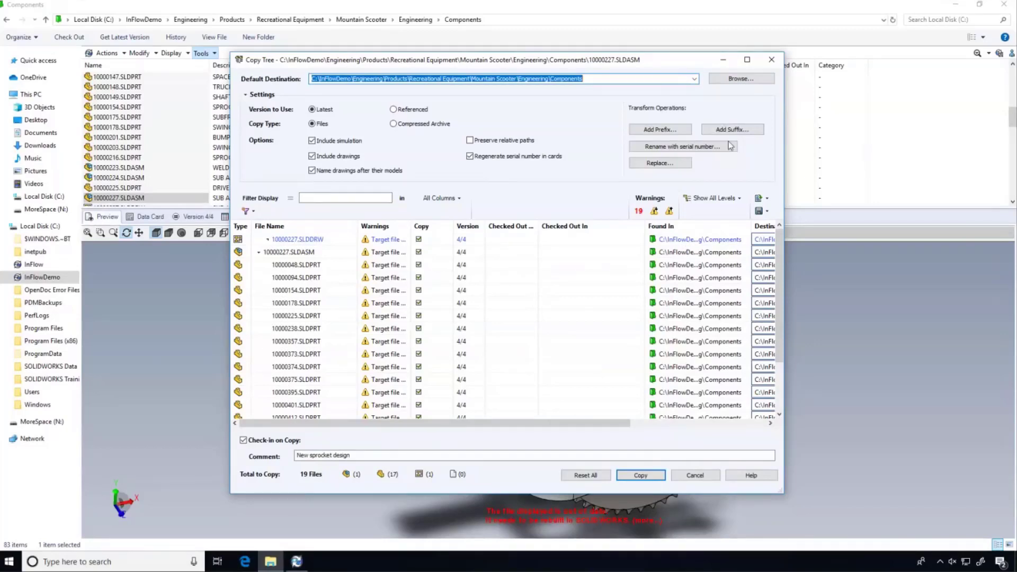
Step: Add the prefix CUST-1 to all target file names and check the resulting names across the list
click(685, 132)
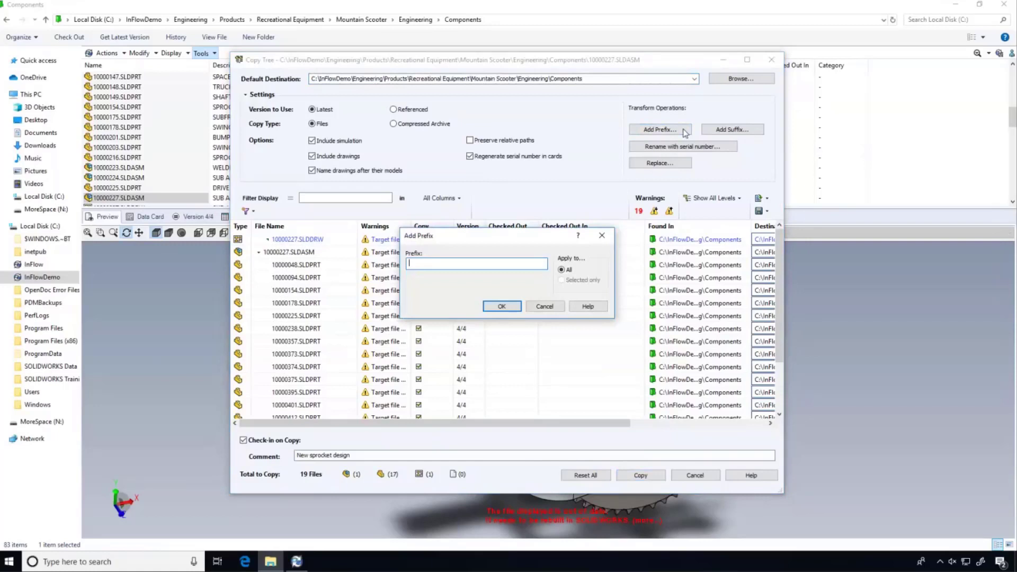
text(CUST-1)
click(501, 307)
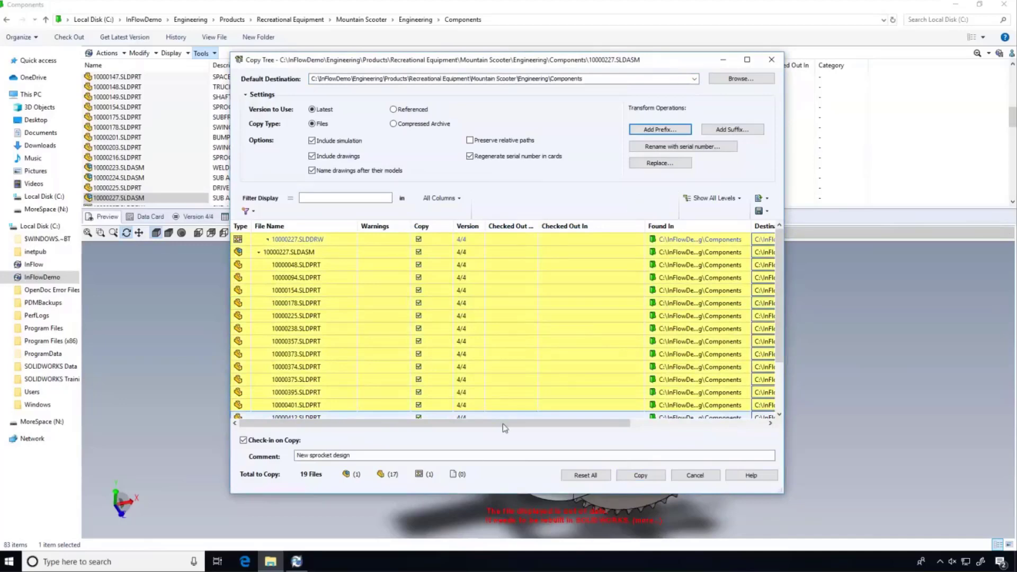
drag(504, 425, 644, 418)
click(697, 239)
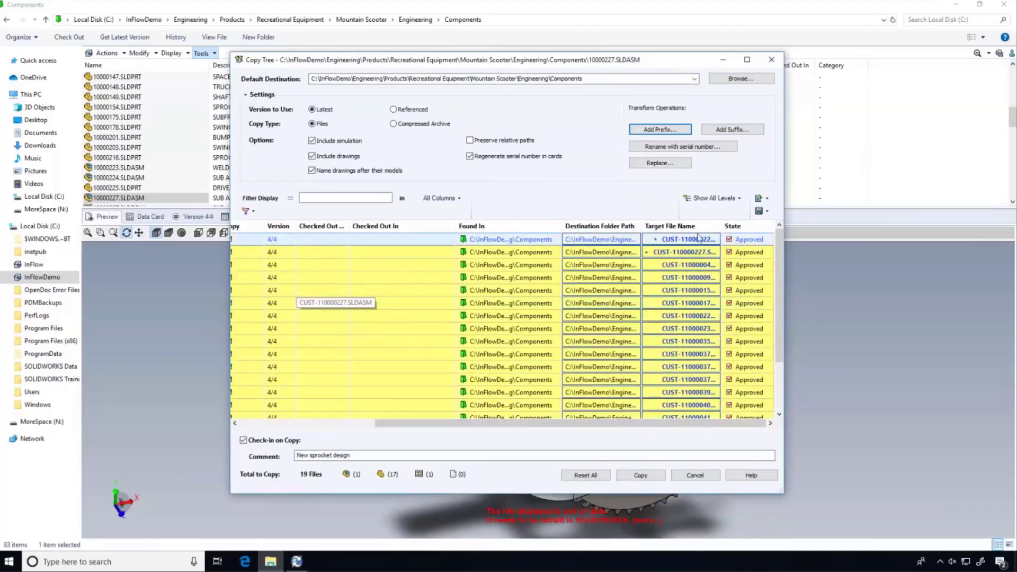
click(696, 265)
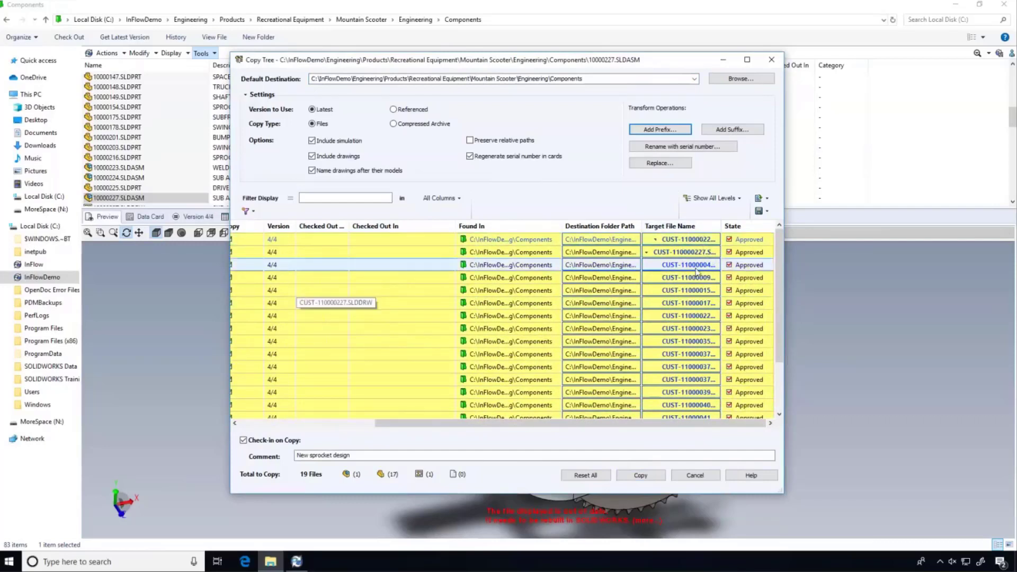
click(685, 277)
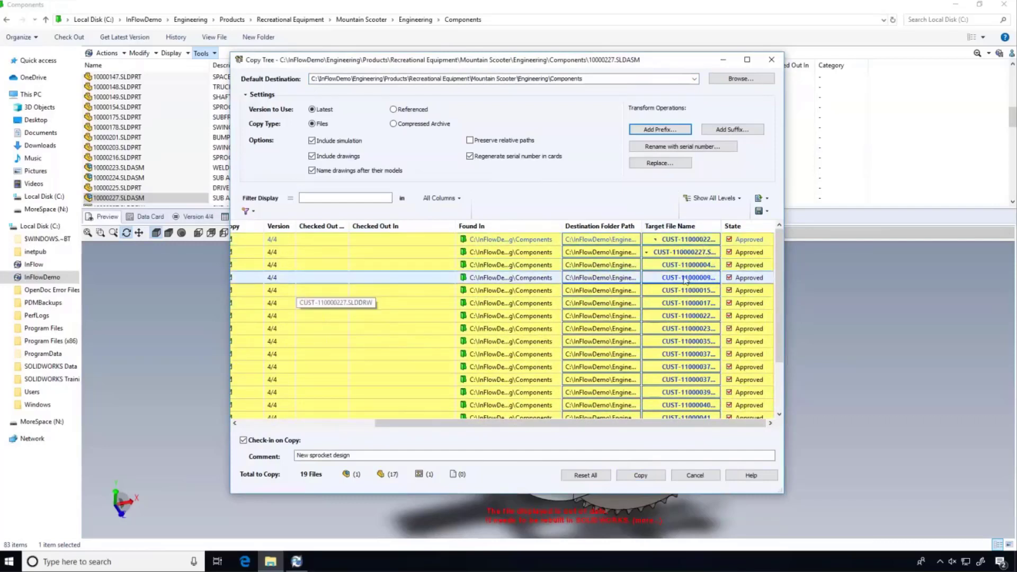
click(684, 290)
click(680, 342)
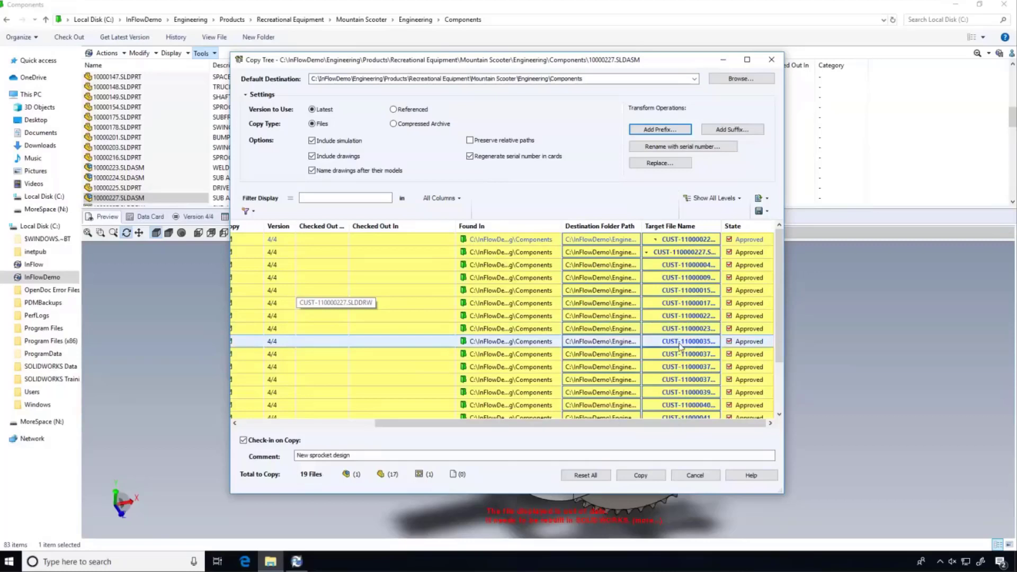
Step: Replace CUST-1 with C-1- in all target file names
click(661, 164)
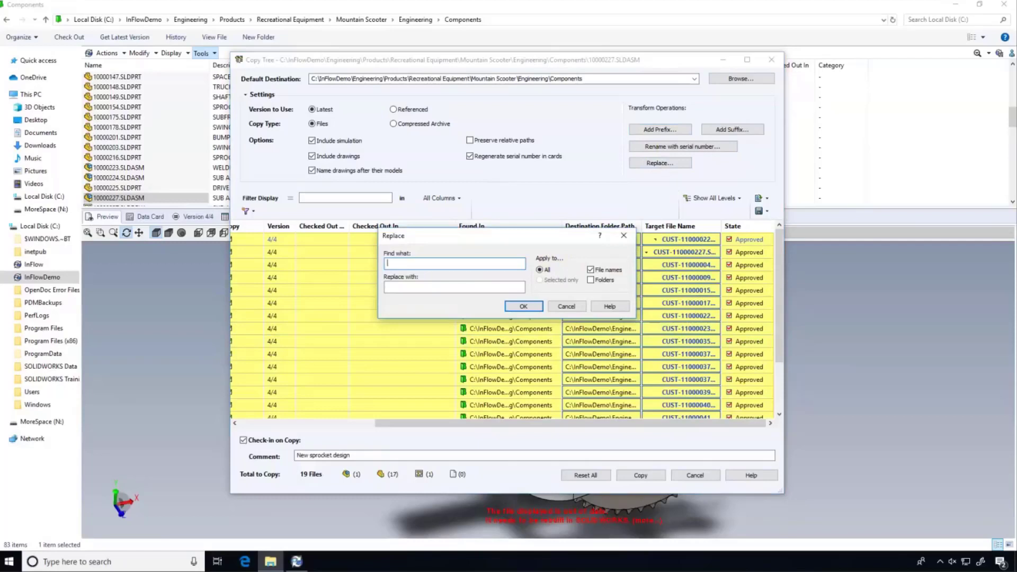
text(CUST-1)
key(Tab)
text(C-1-)
click(523, 306)
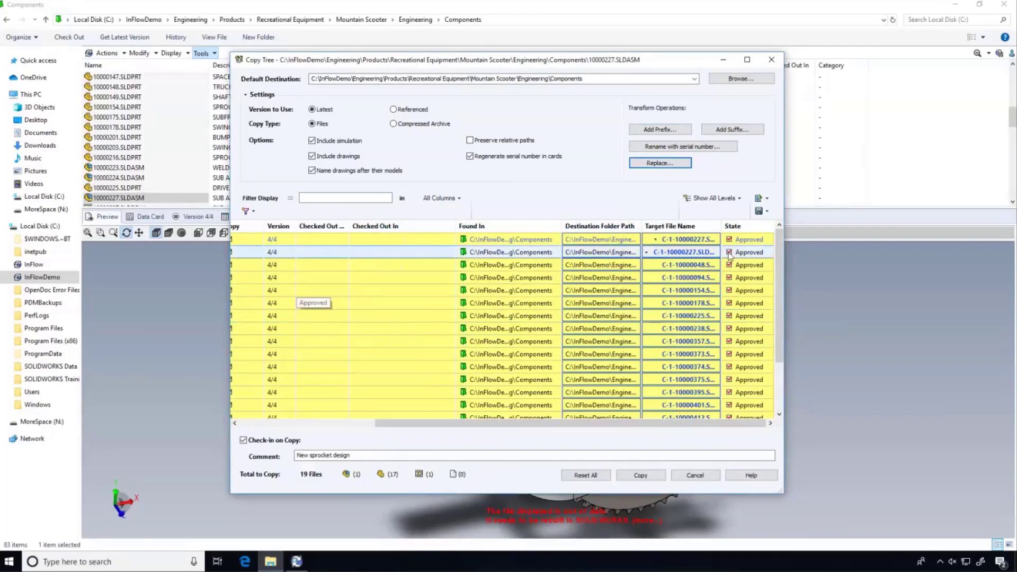
Step: Rename all copies with serial numbers, using Item Number for parts and PD Project Number for assemblies and drawings
click(733, 148)
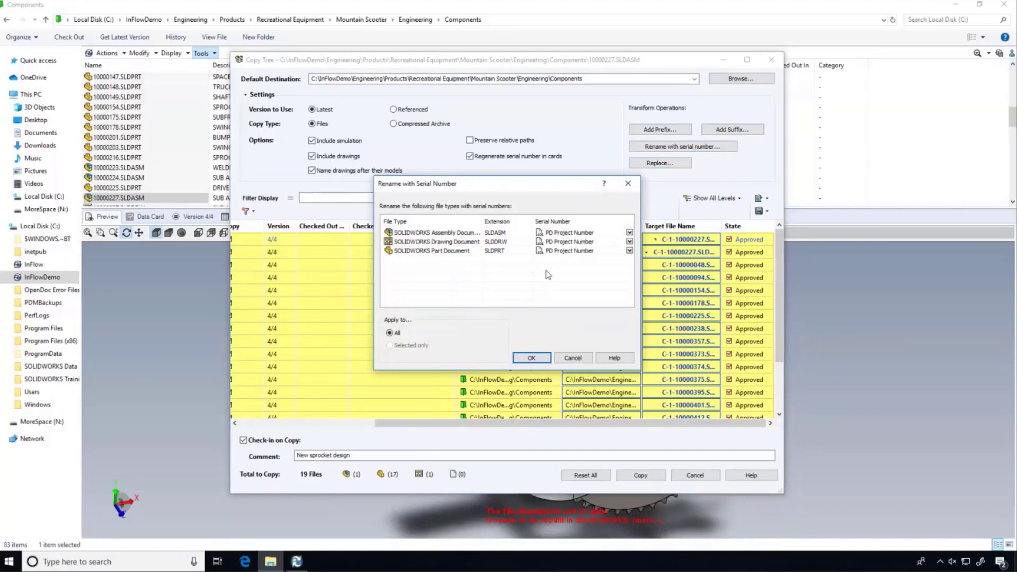
click(630, 234)
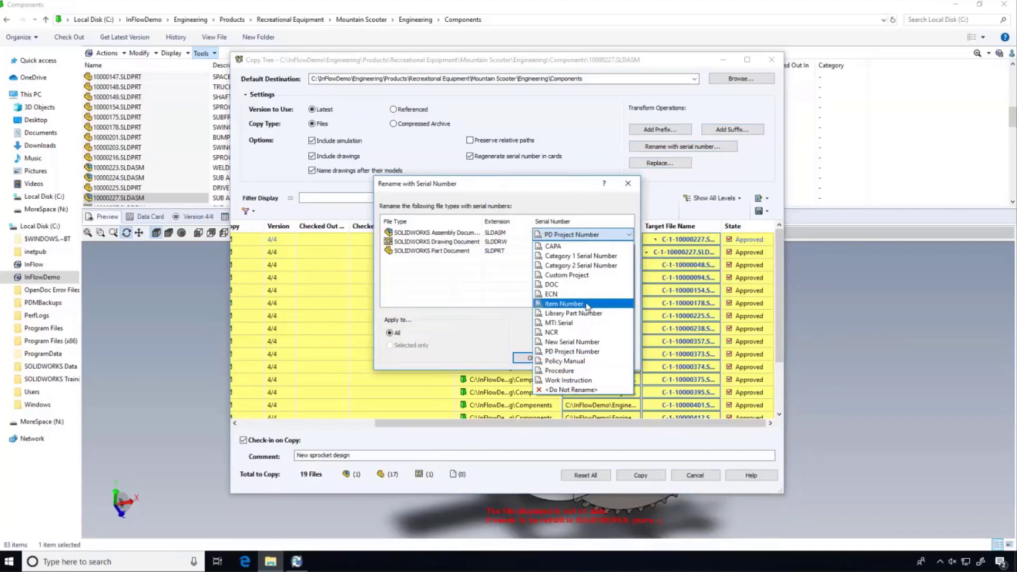
click(483, 295)
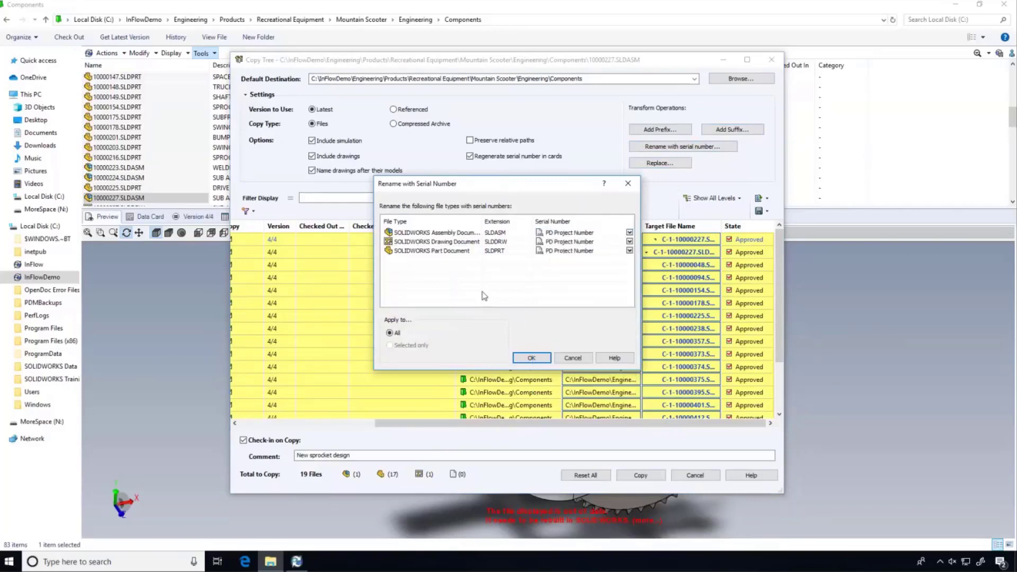
click(630, 250)
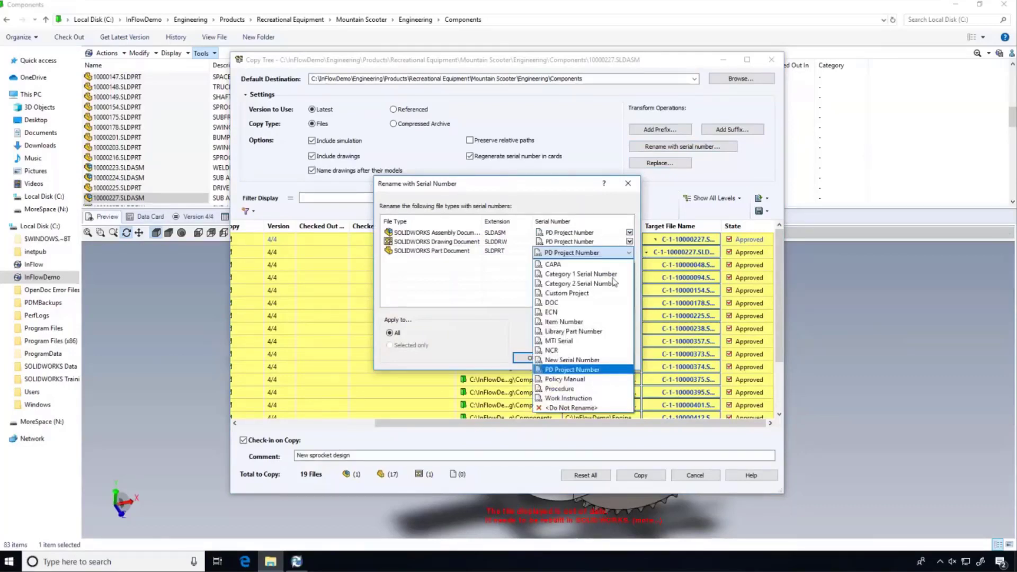
click(583, 324)
click(531, 358)
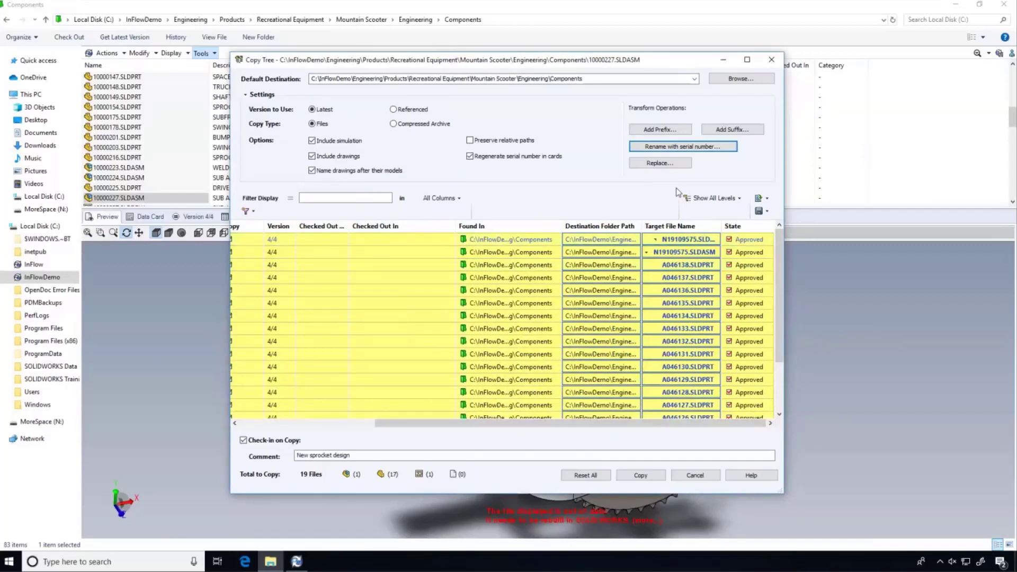
Step: Filter the copy list by 227 and look through the available file type and selected-for-copy filters
drag(560, 423, 424, 401)
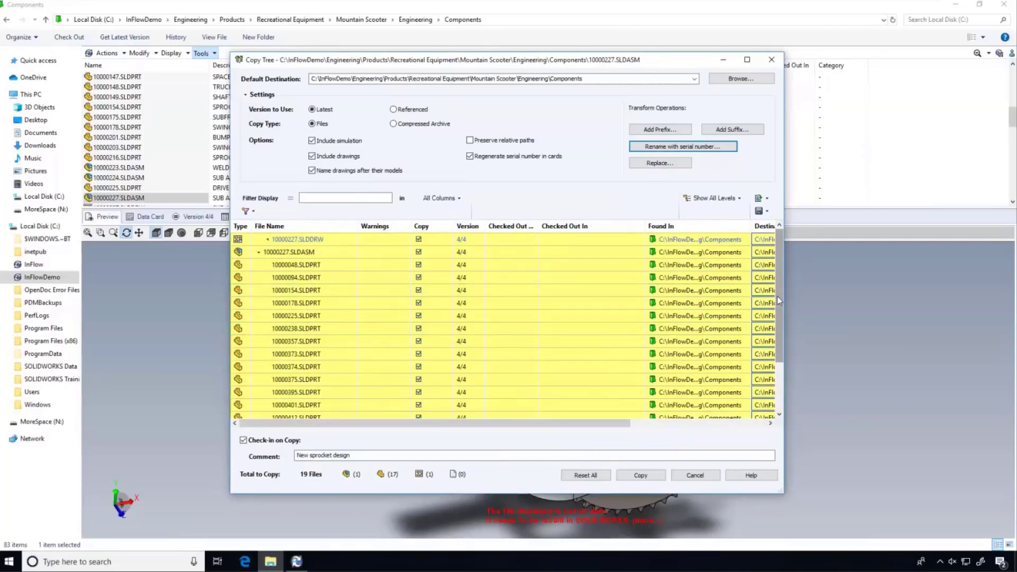
click(325, 198)
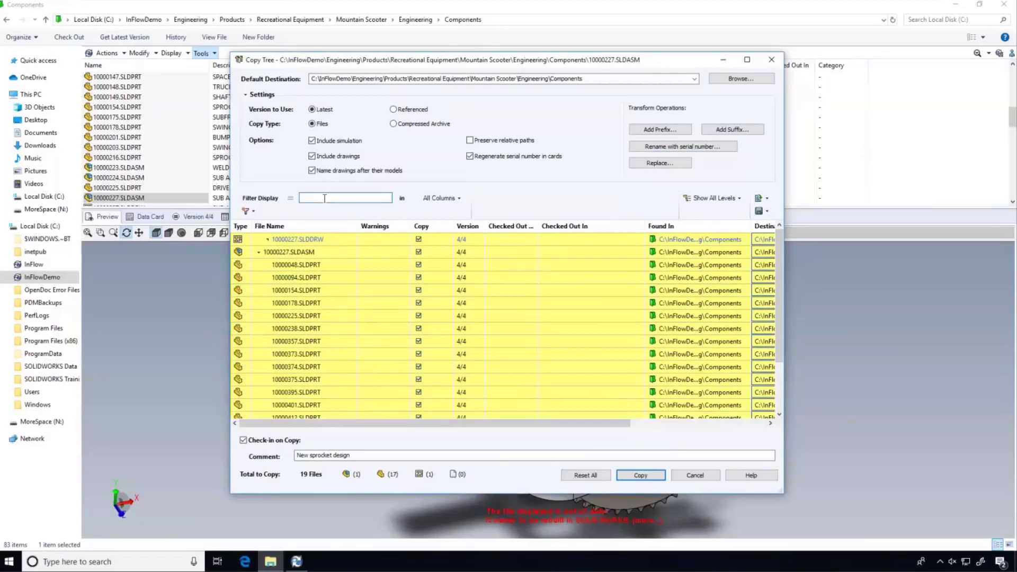
text(227)
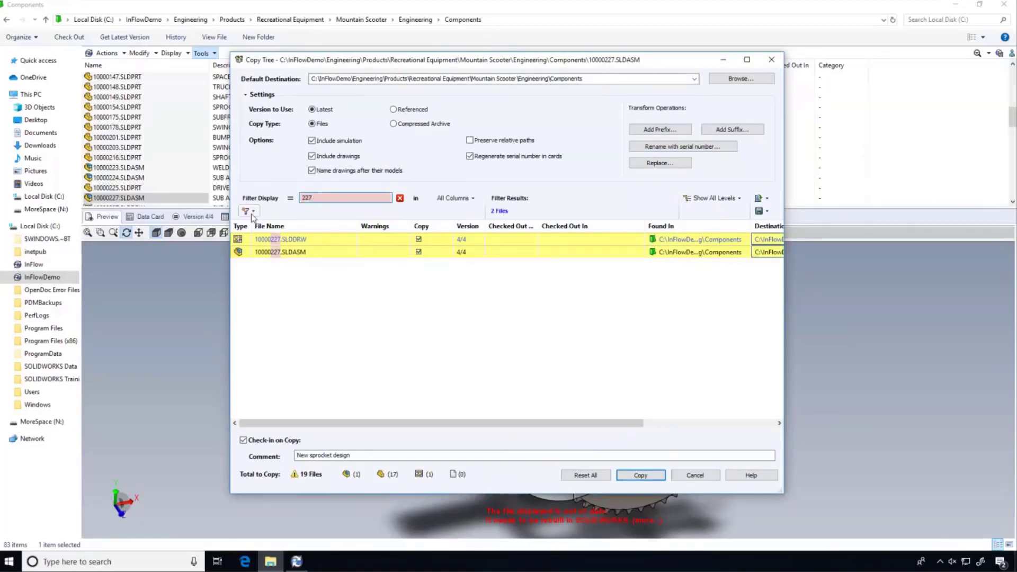
click(252, 214)
mouse_move(290, 227)
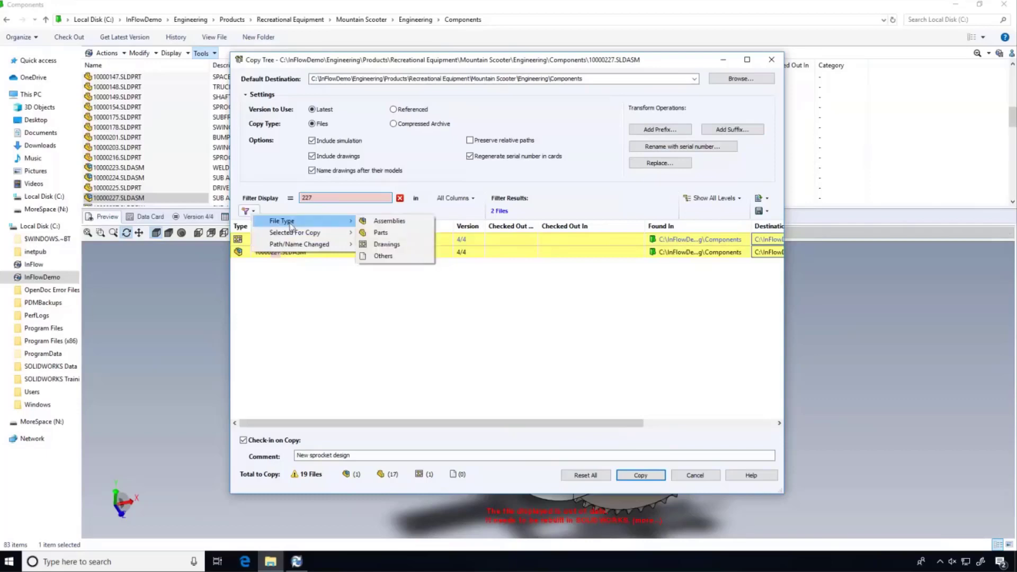
mouse_move(347, 237)
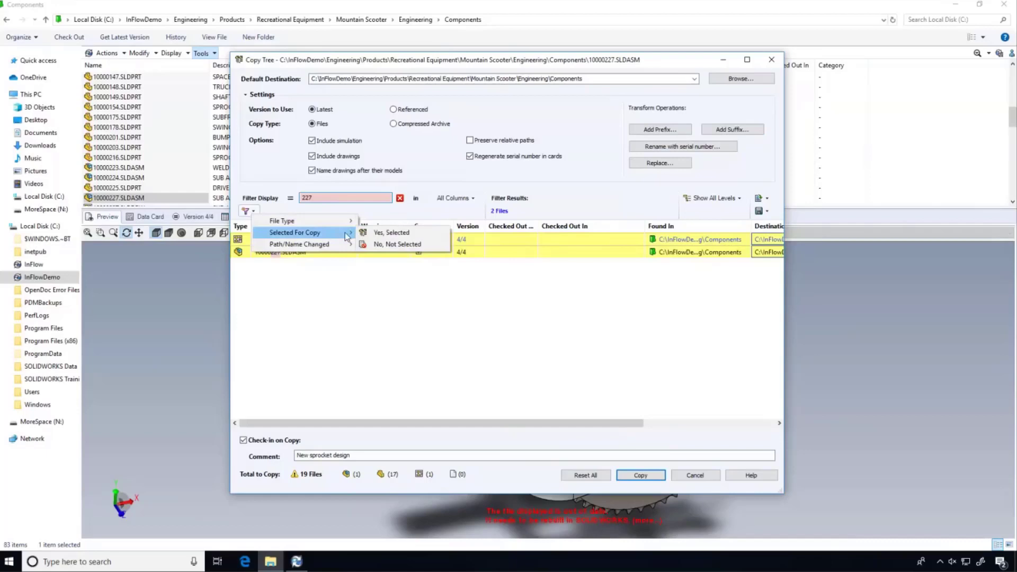
click(405, 323)
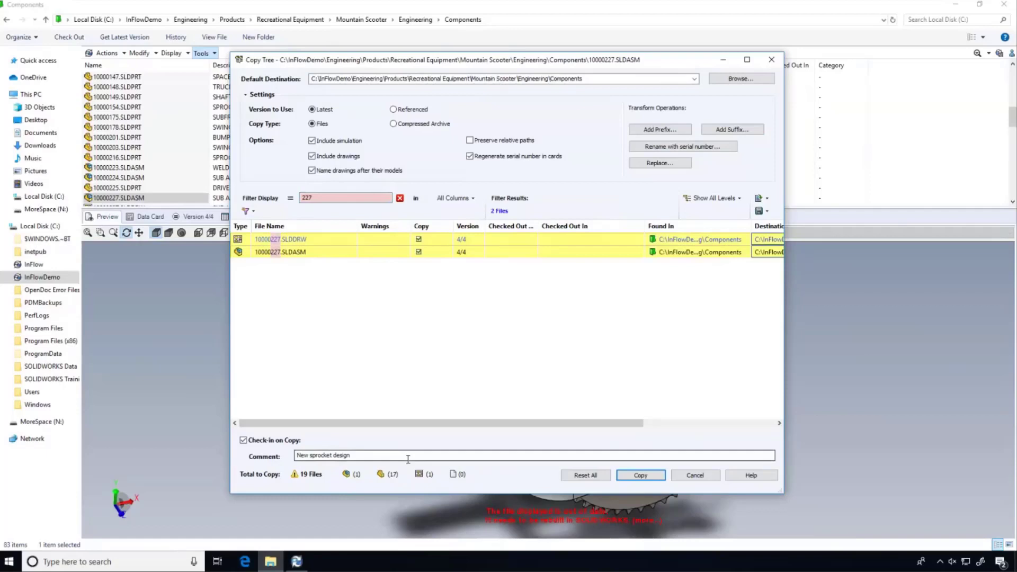
Step: Replace the check-in comment with "New customer" and cancel the Copy Tree operation
drag(349, 460, 269, 469)
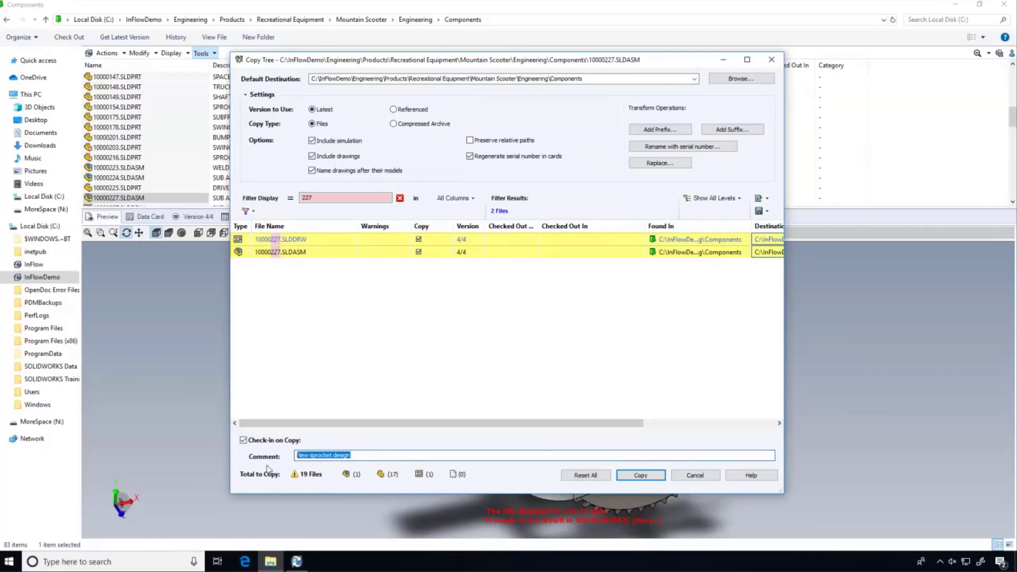
text(New customer)
click(695, 475)
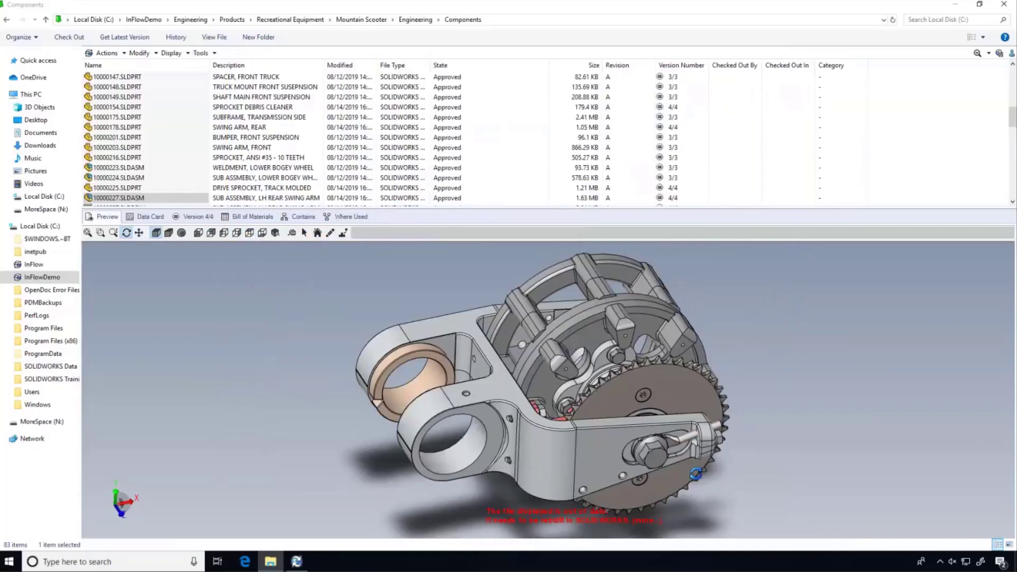
Step: Switch to SOLIDWORKS PDM Administration and open the Copy Tree file-handling settings for the Administrators group
click(296, 563)
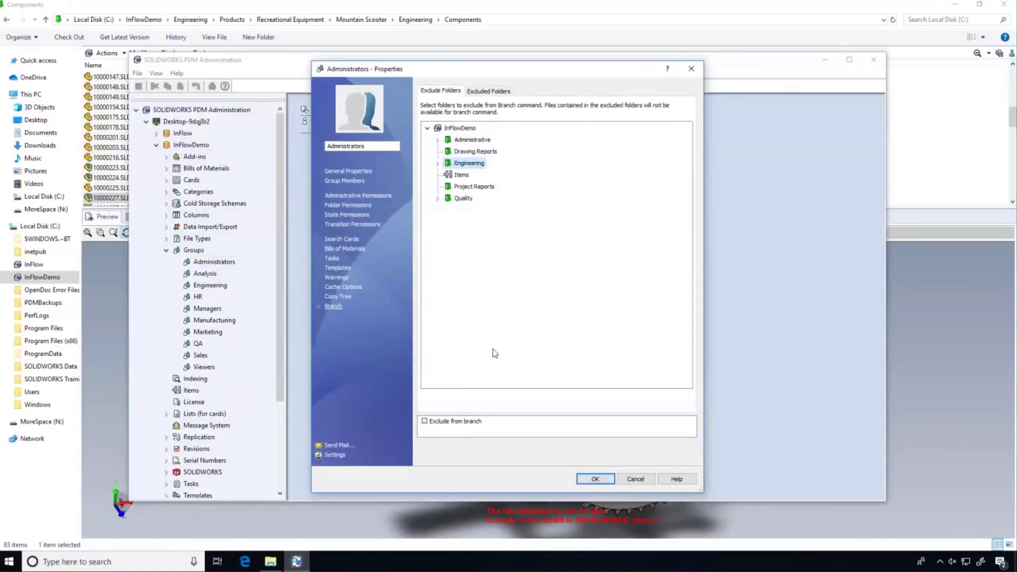
click(334, 297)
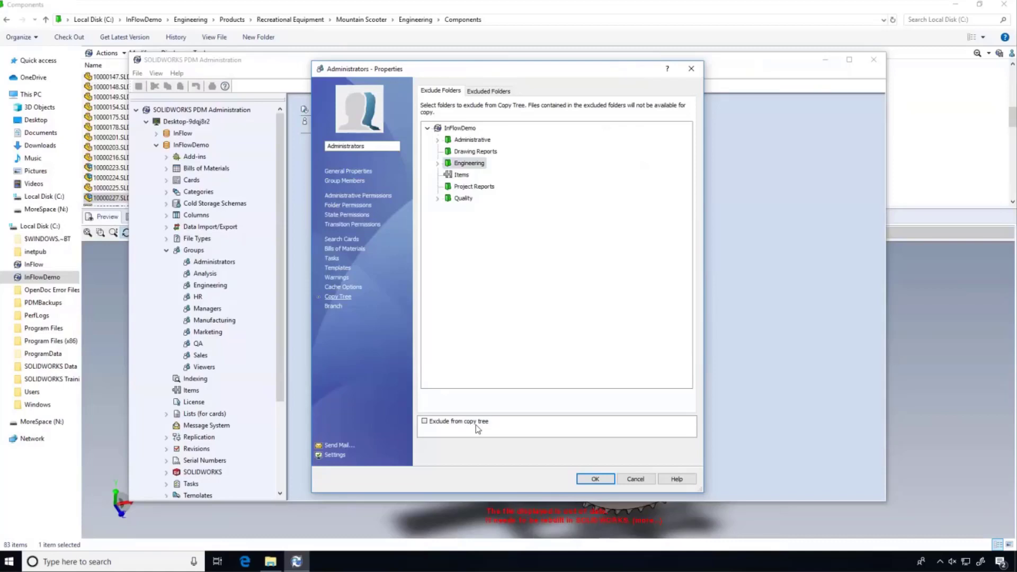
click(328, 456)
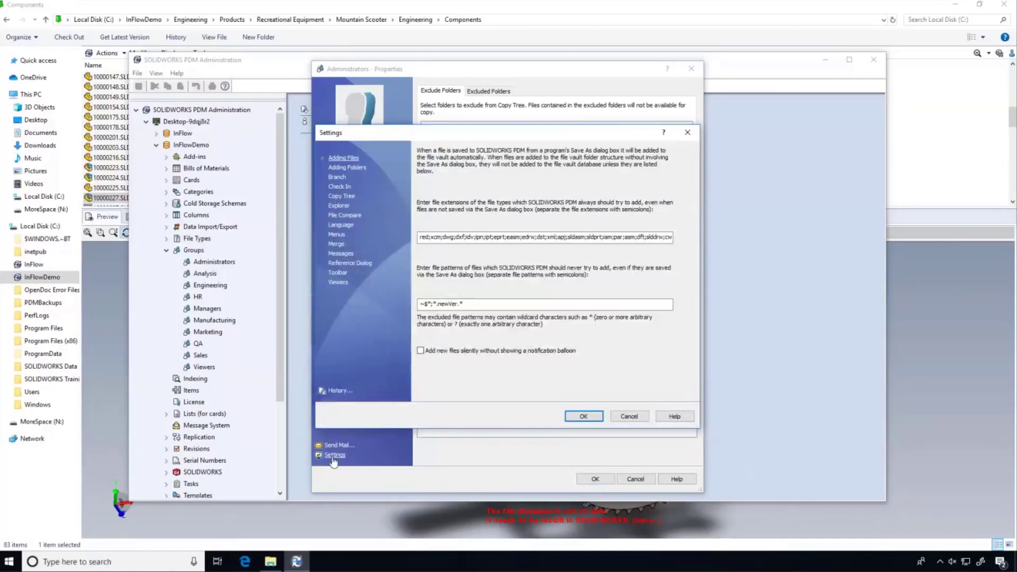
click(341, 197)
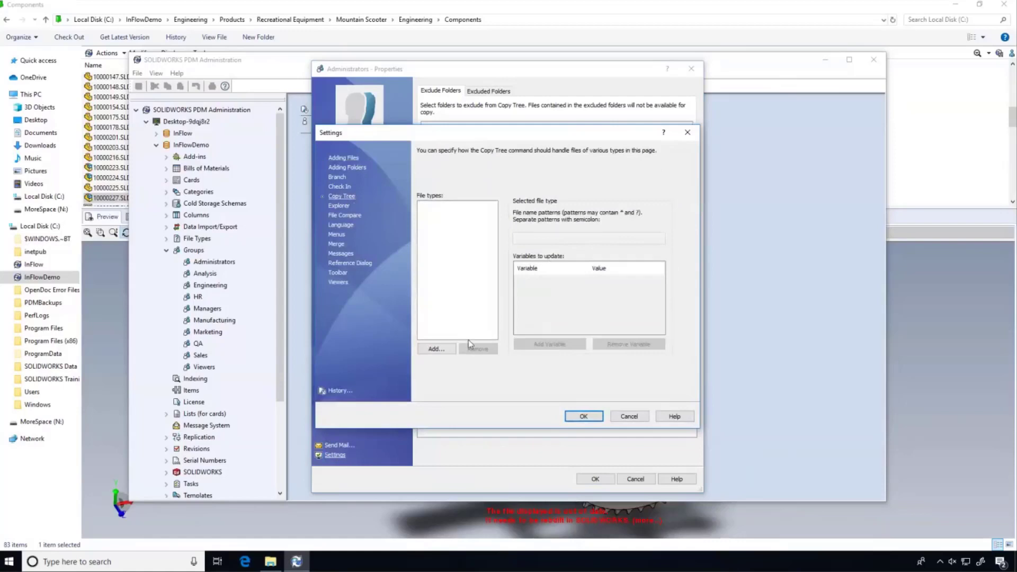
Step: Add a *.* file type to the Copy Tree settings and give it a blank variable entry to update
click(448, 350)
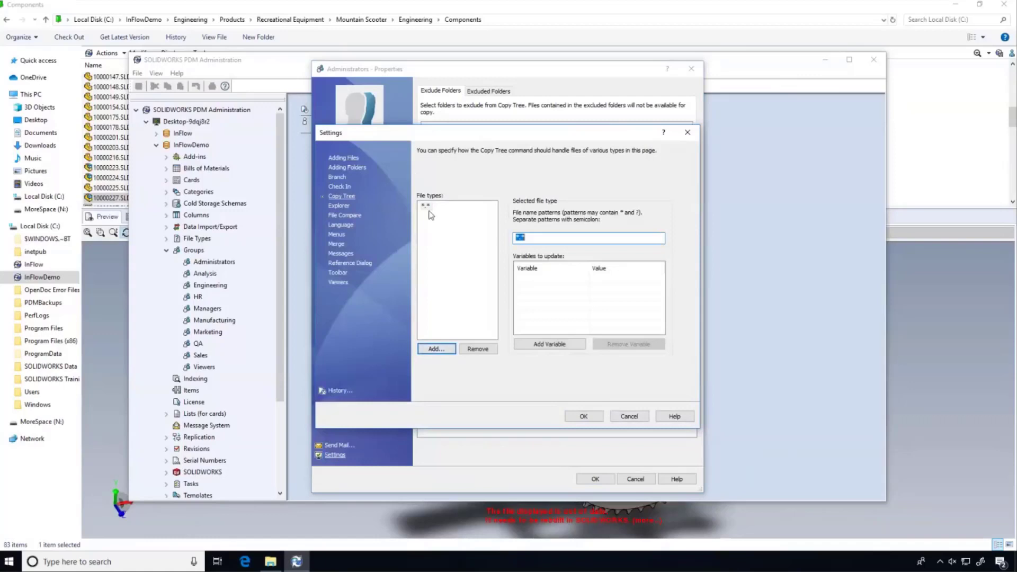
click(562, 346)
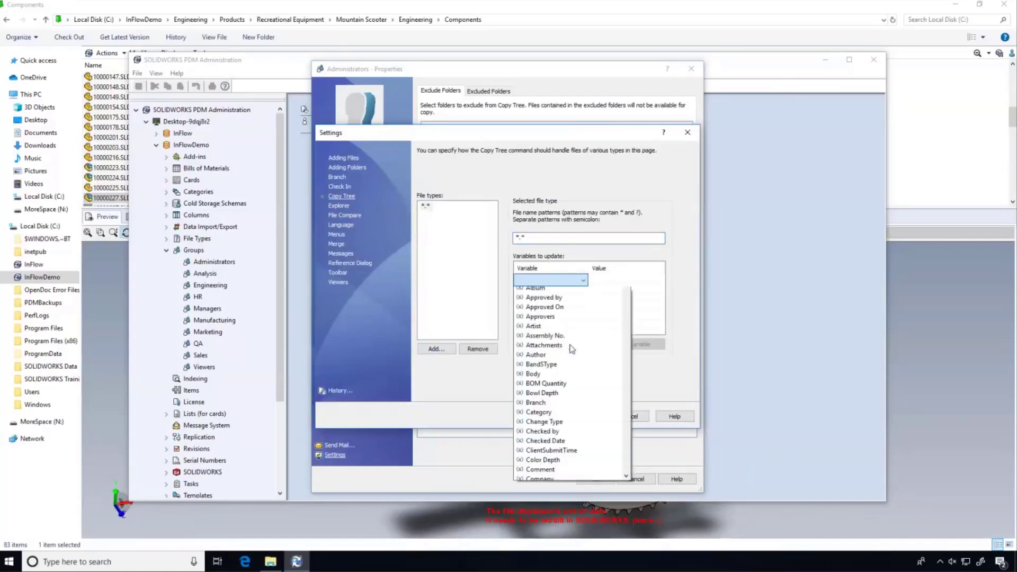
scroll(583, 339, up, 2)
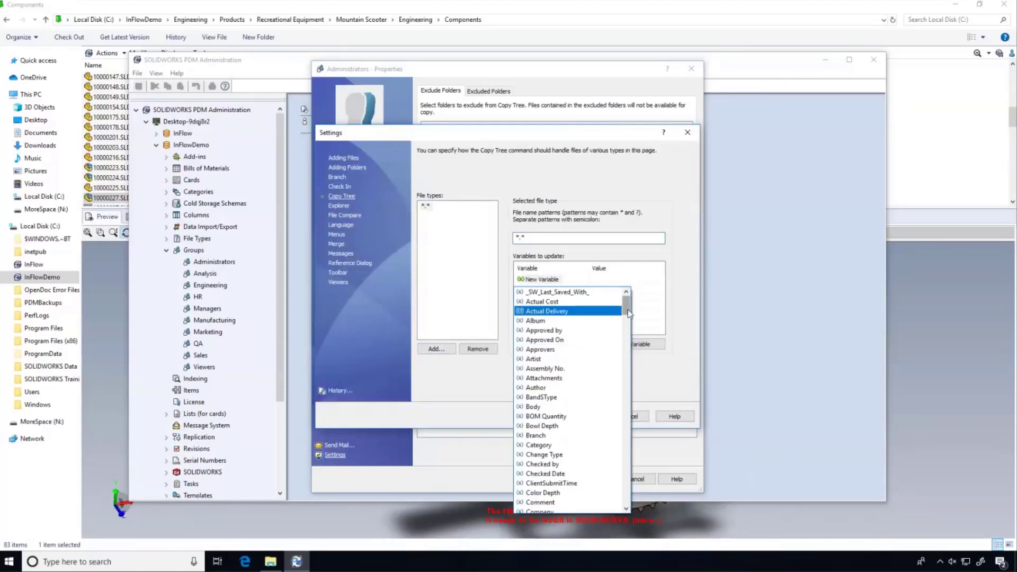
drag(627, 310, 627, 337)
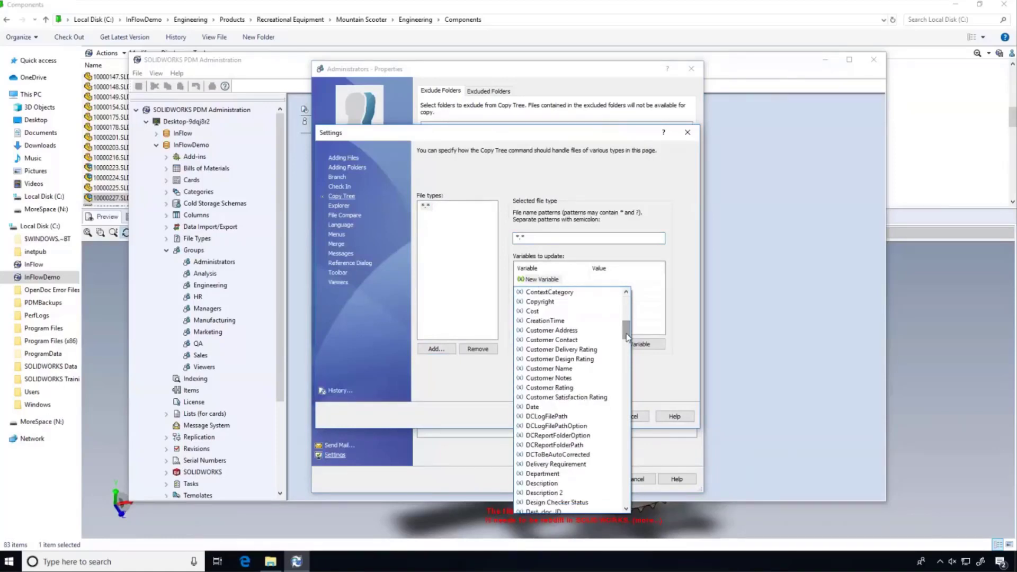
click(612, 309)
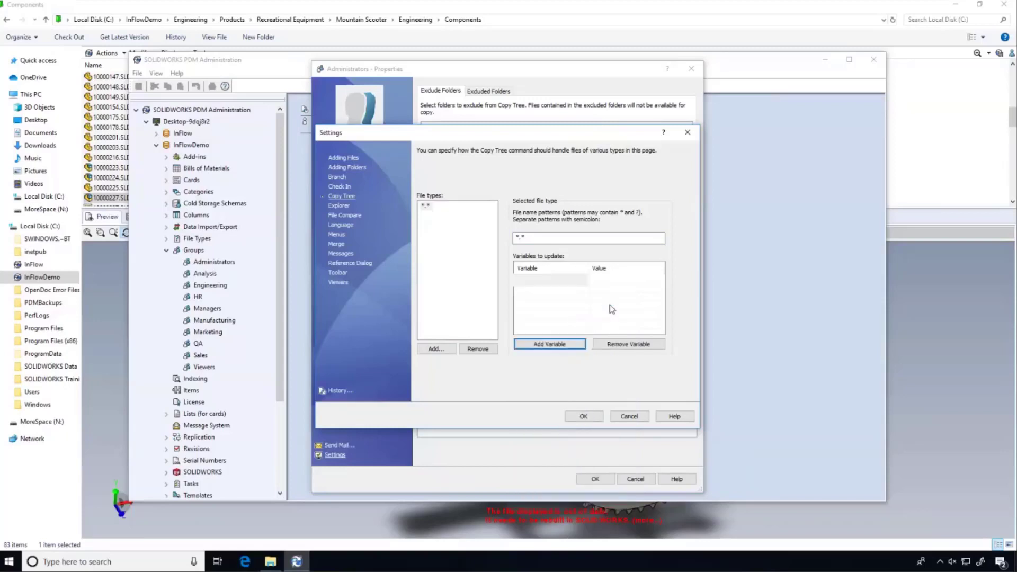
Step: Set the Copyright variable's value to today's date and discard the Copy Tree settings
click(601, 284)
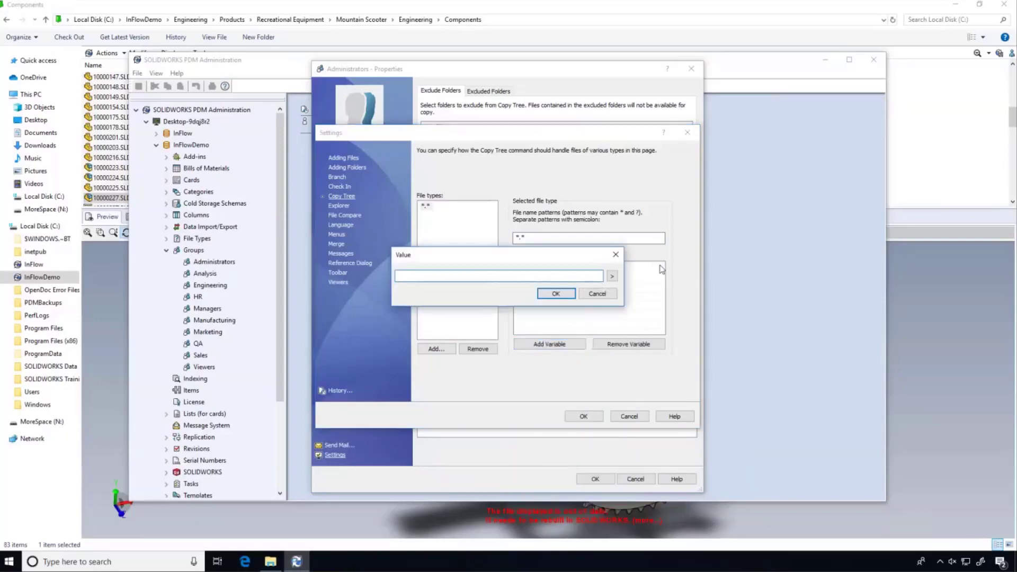
click(612, 276)
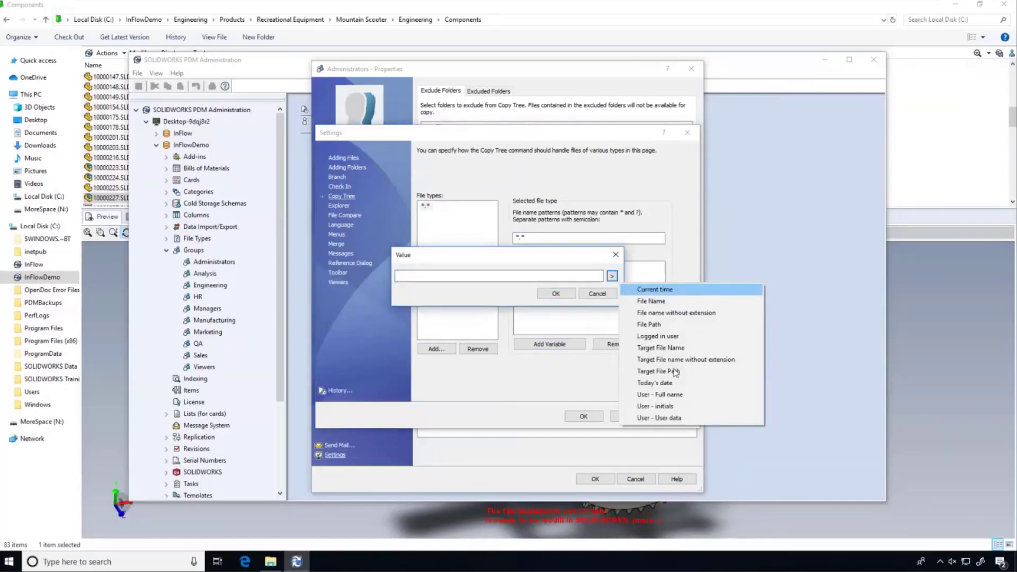
click(643, 382)
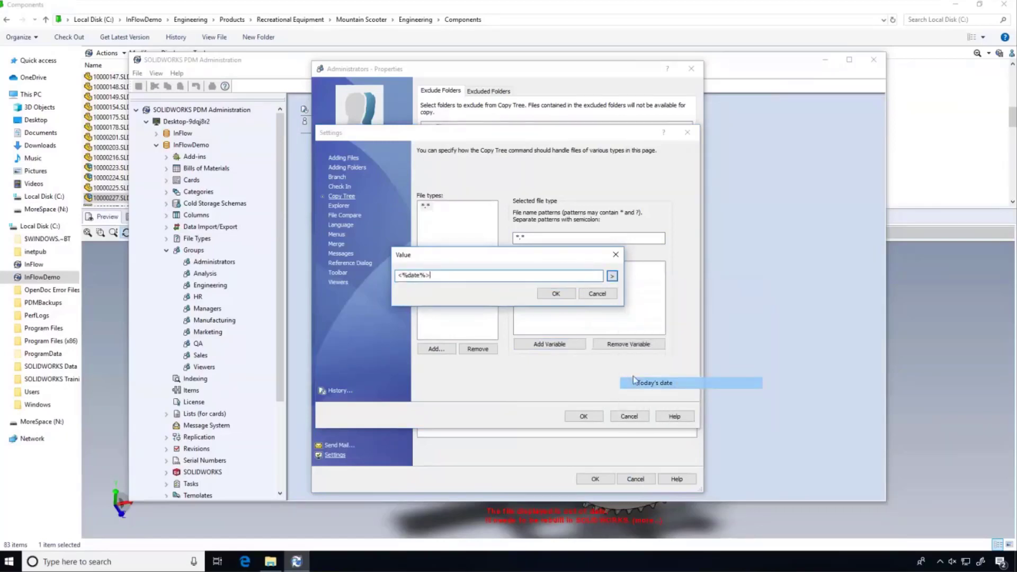
click(554, 294)
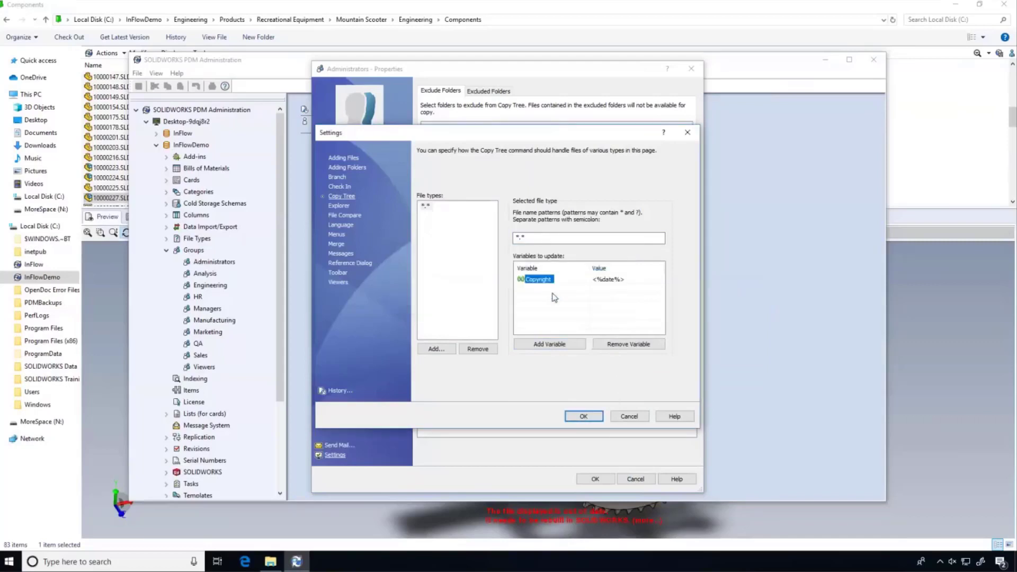
click(629, 415)
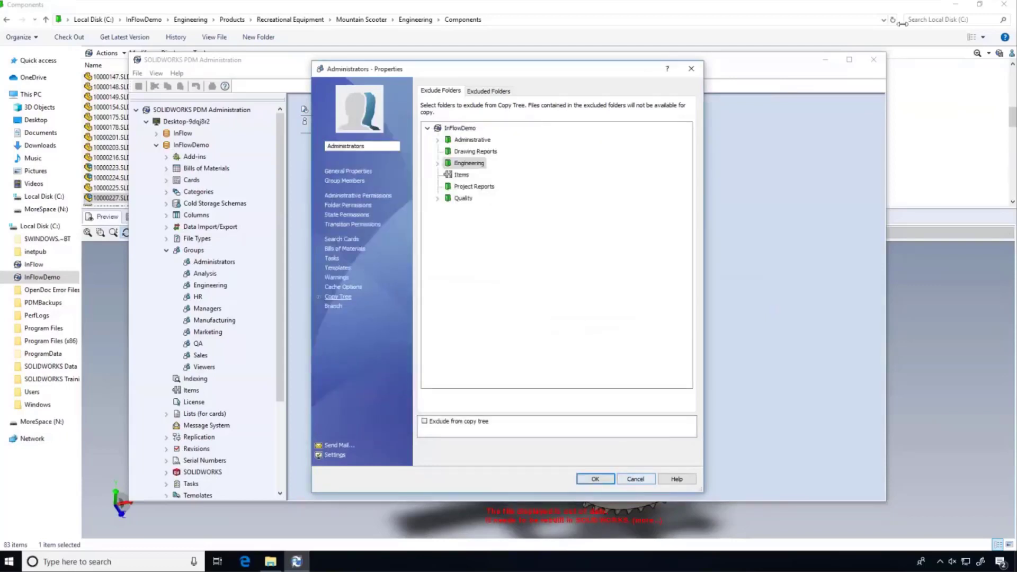
Step: Return to the Components folder and start a branch of 10000227.SLDASM named "Design Change 1"
click(853, 10)
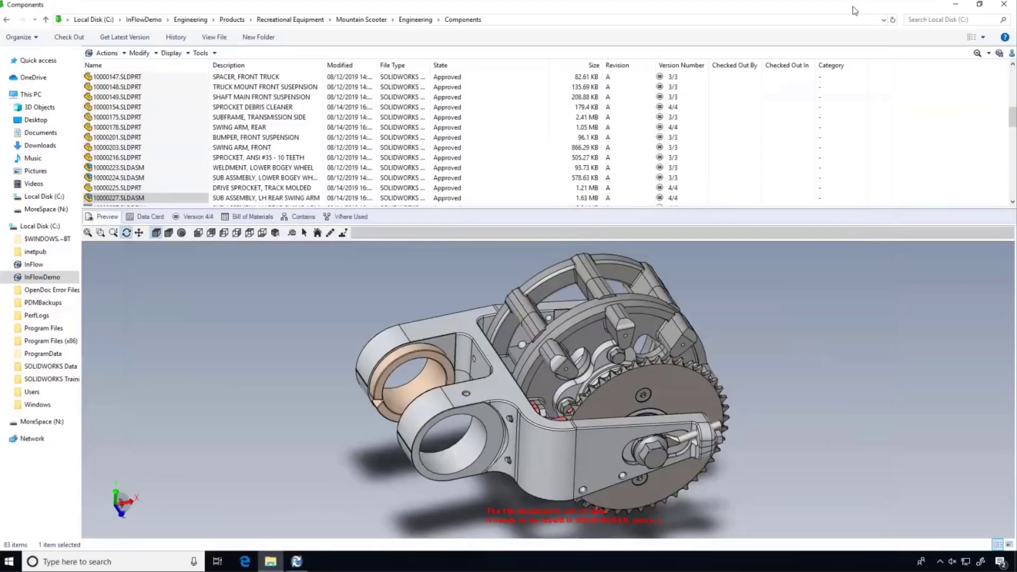
click(215, 53)
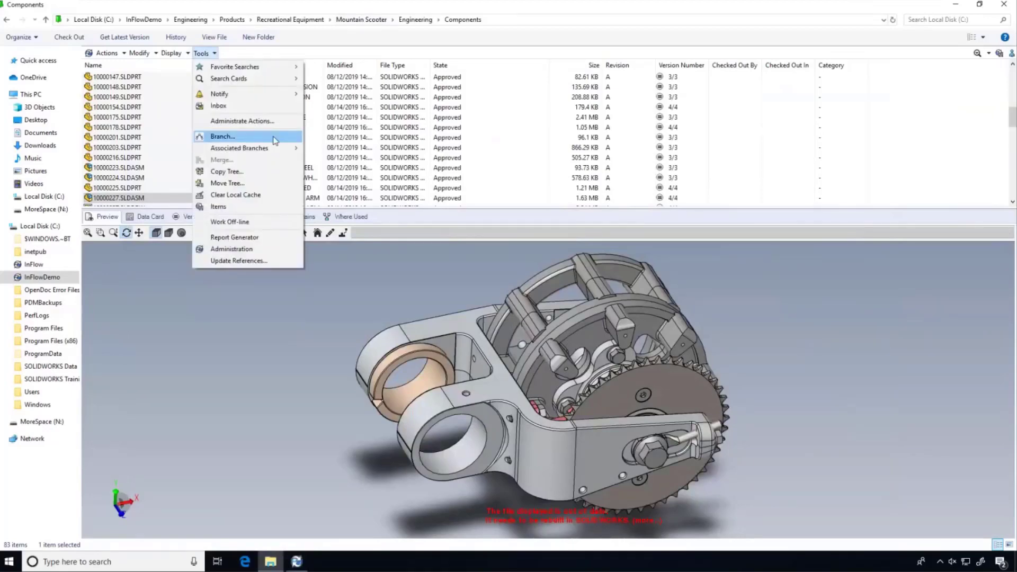
click(275, 139)
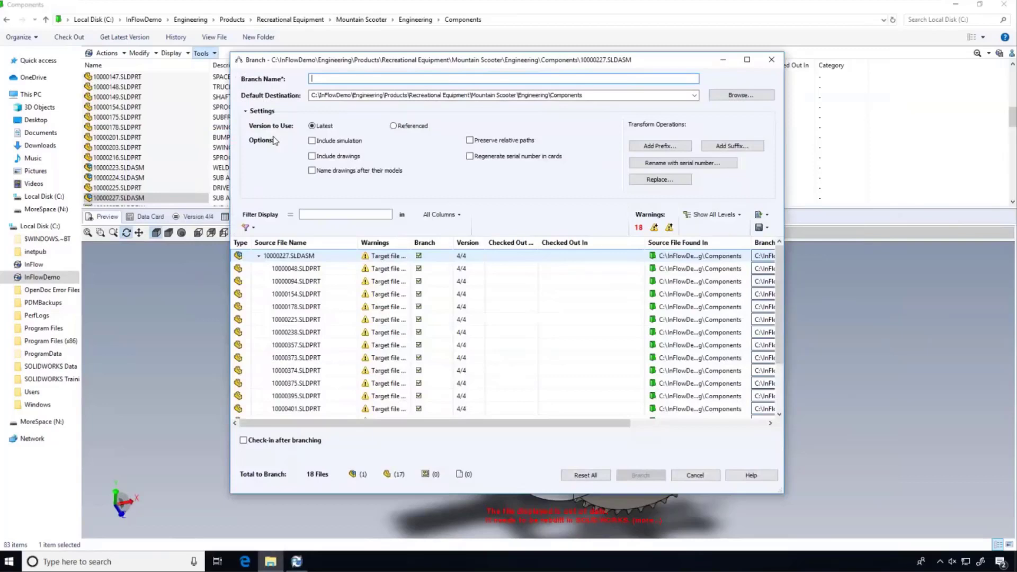
text(Design Change)
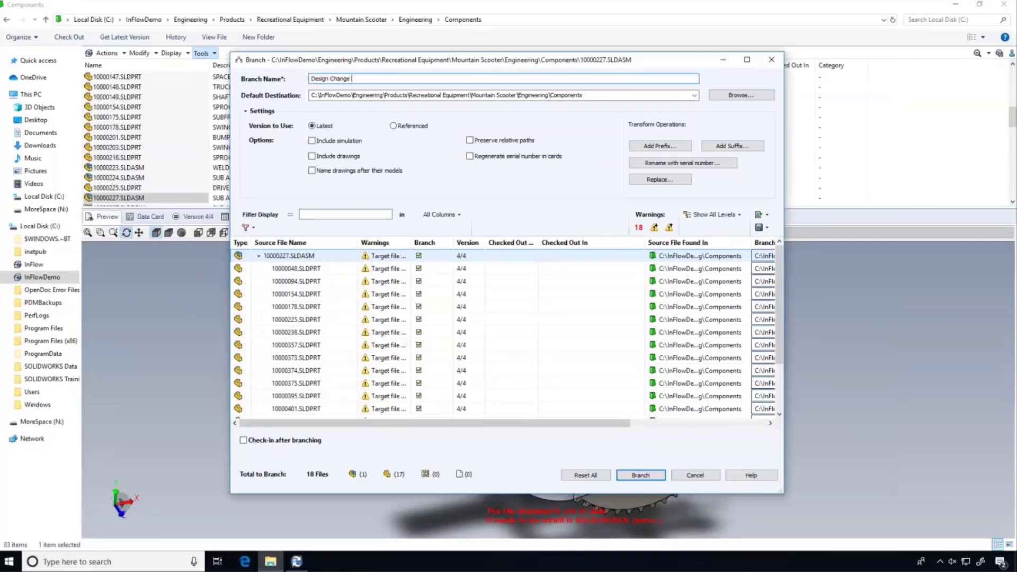
text(1)
Step: Rename the branch file of 10000227.SLDASM to MasterAssembly.sldasm and create the branch
click(299, 270)
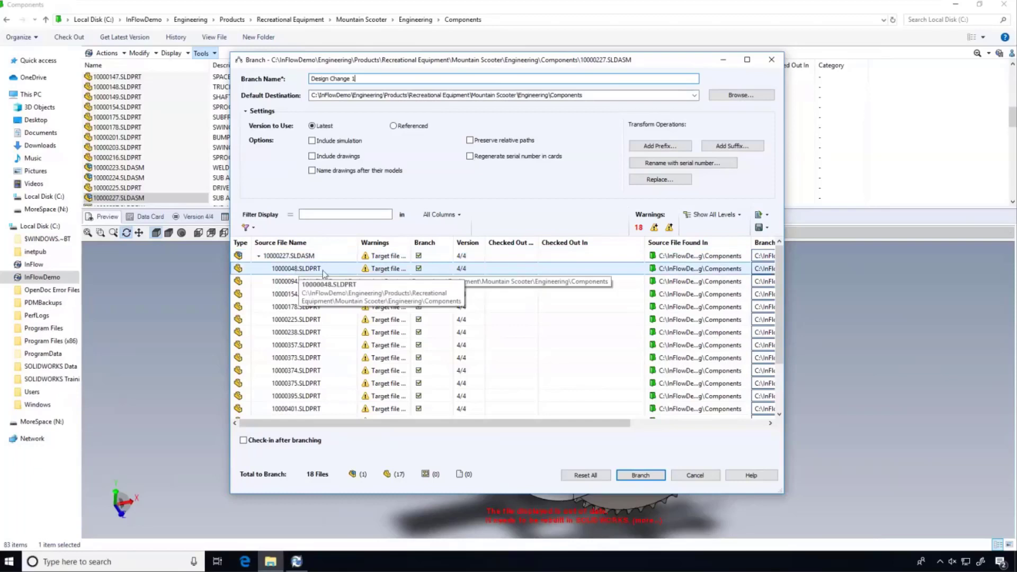
click(369, 293)
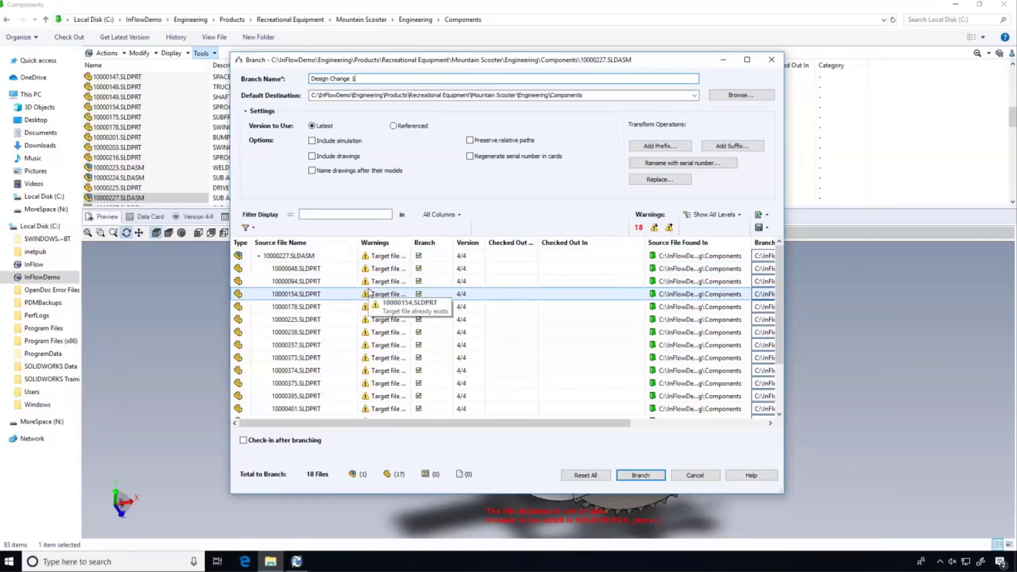
click(330, 258)
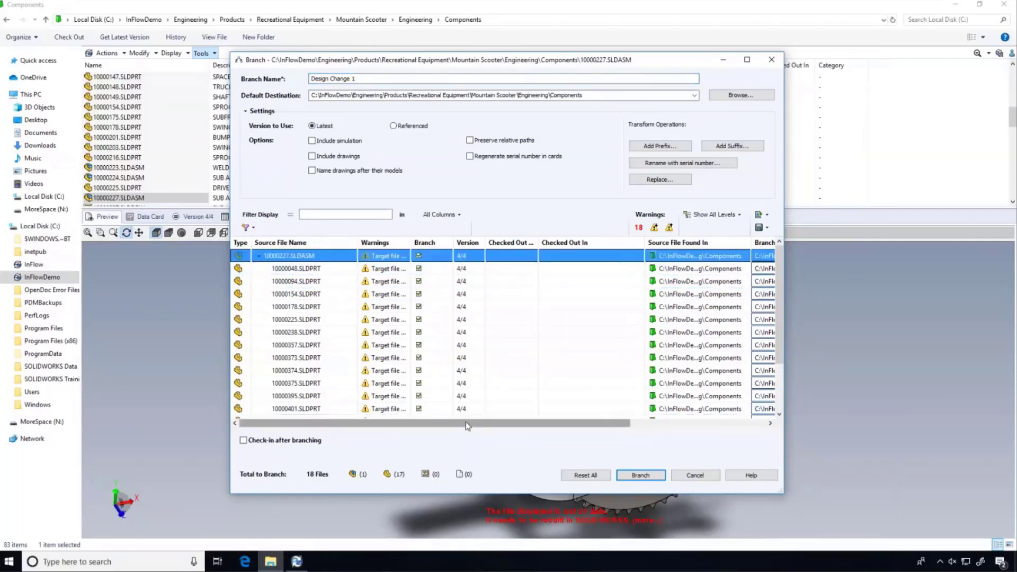
drag(467, 425, 603, 425)
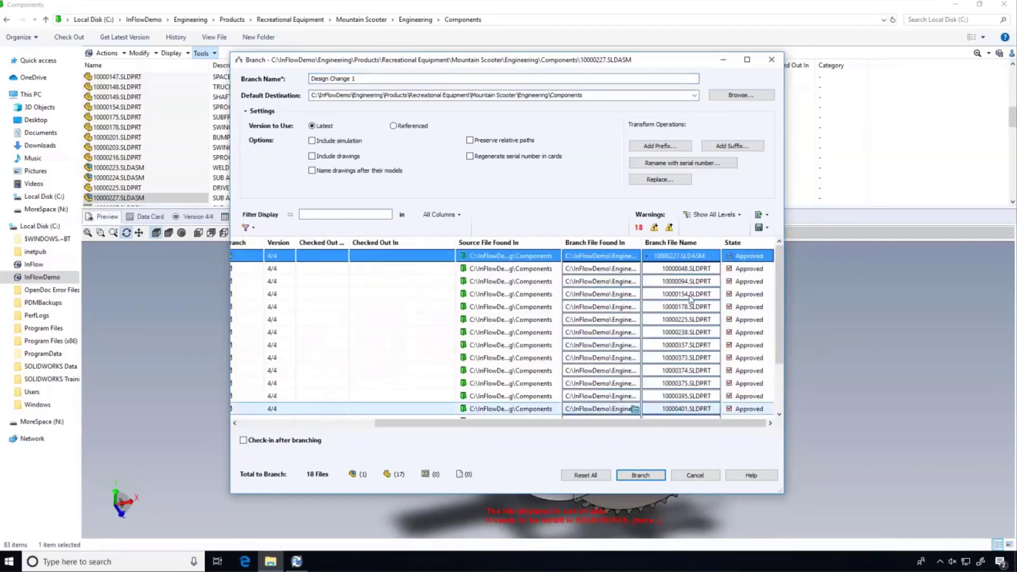
click(703, 256)
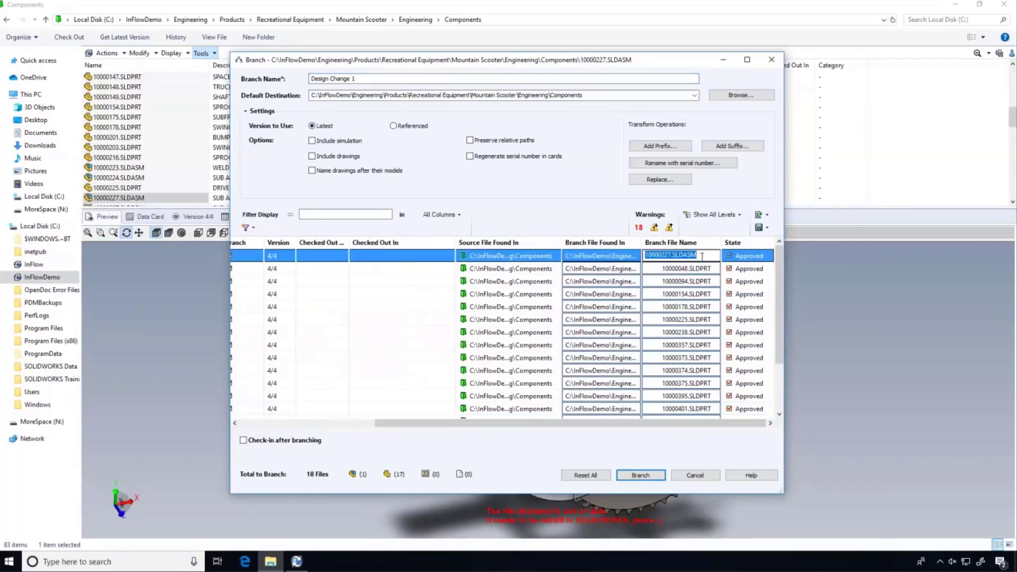
text(Mas)
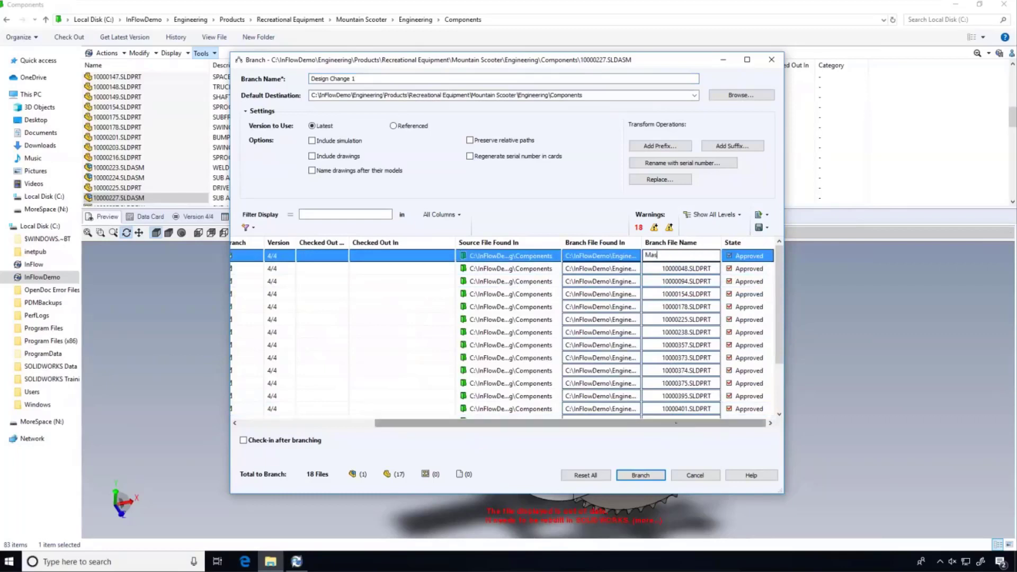
text(terAssembly.sl)
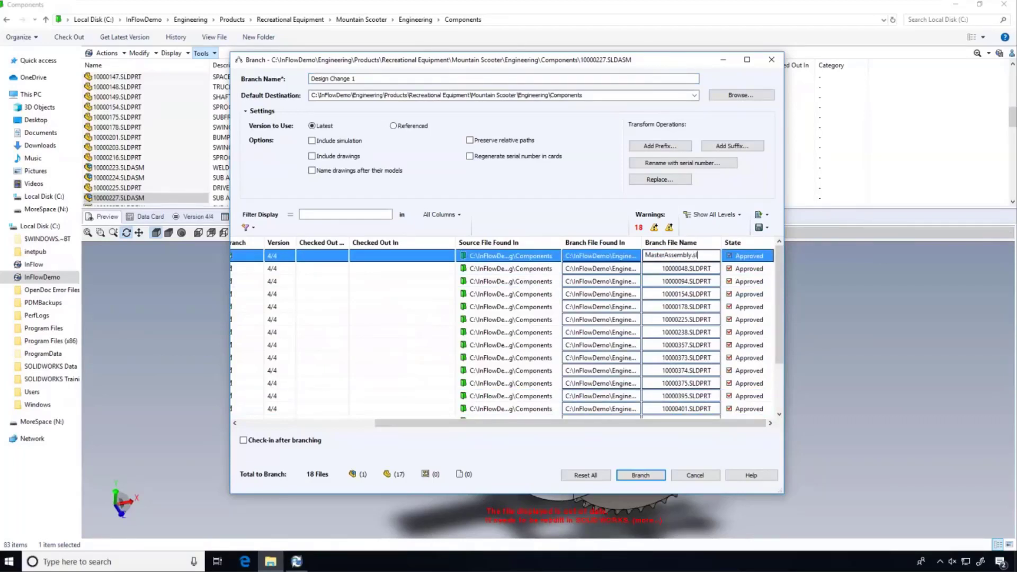
text(dasm)
key(Return)
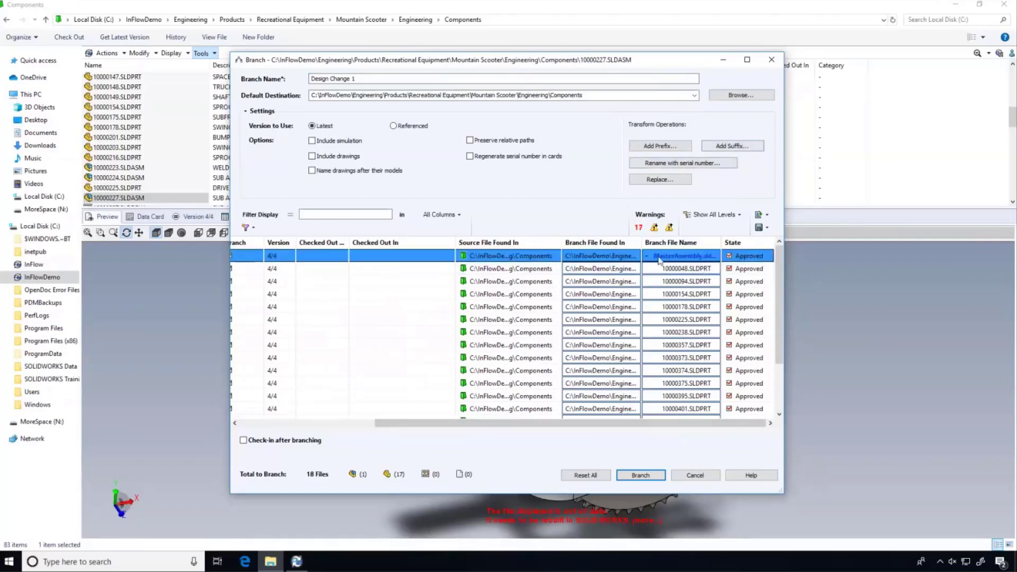
drag(638, 421, 453, 421)
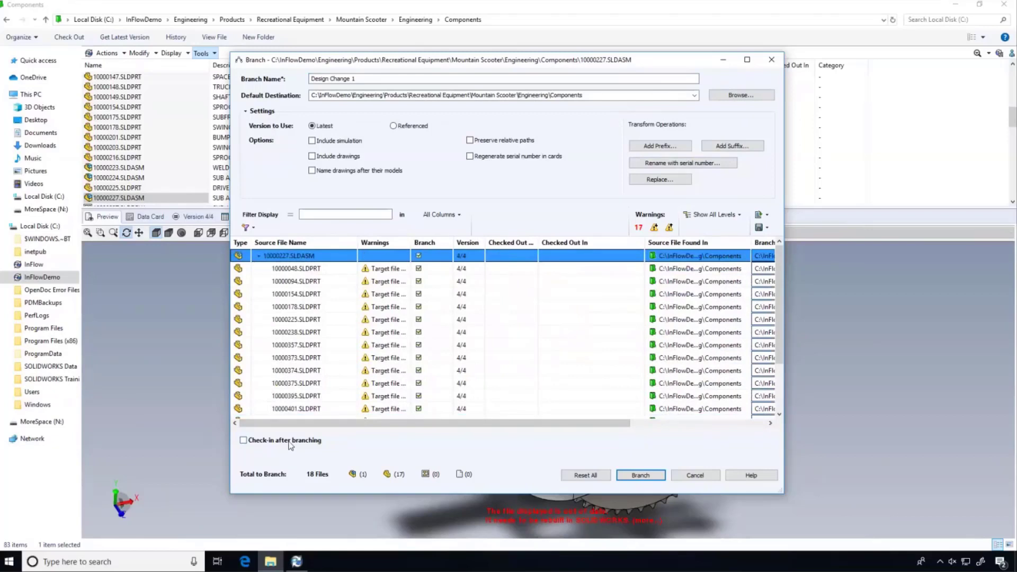
click(639, 476)
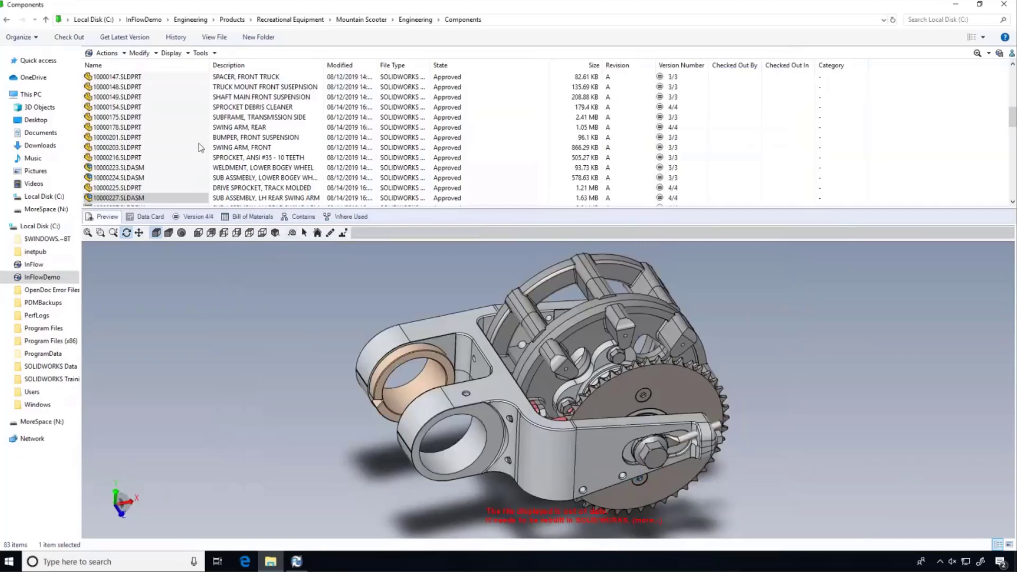
Step: Find MasterAssembly.sldasm in the Components folder and review its history
scroll(198, 143, down, 2)
scroll(198, 143, down, 1)
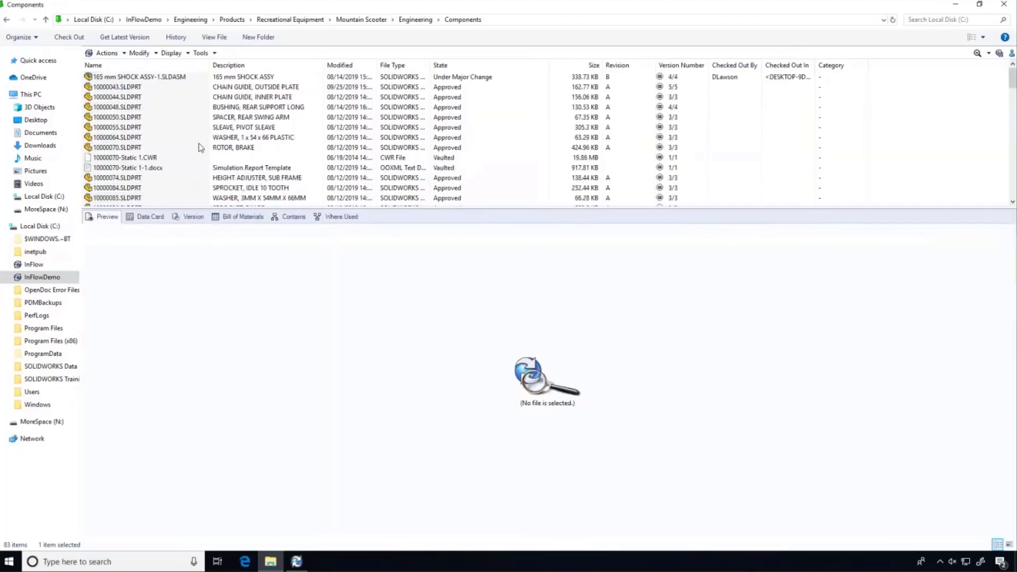
scroll(199, 143, down, 20)
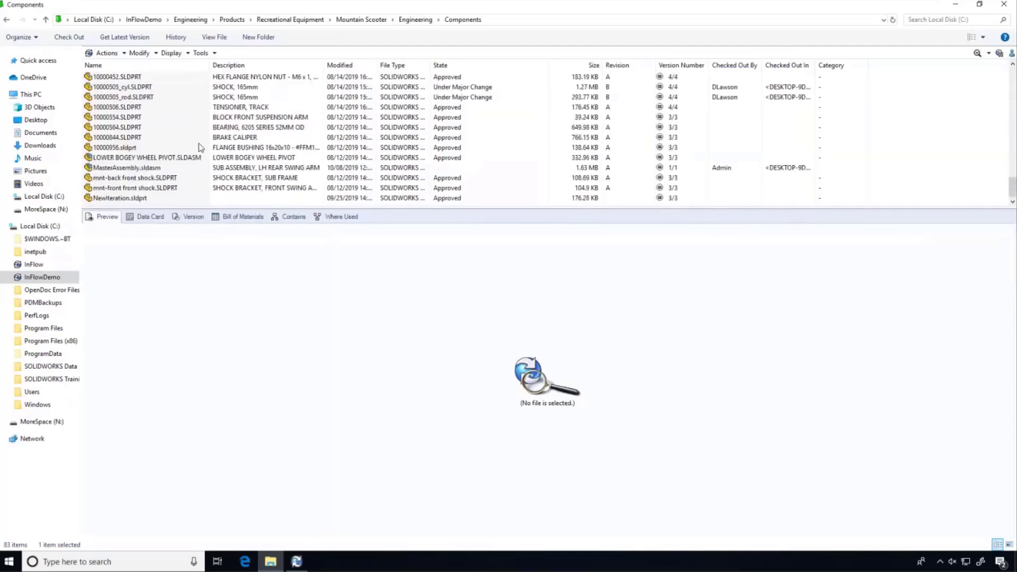
click(149, 169)
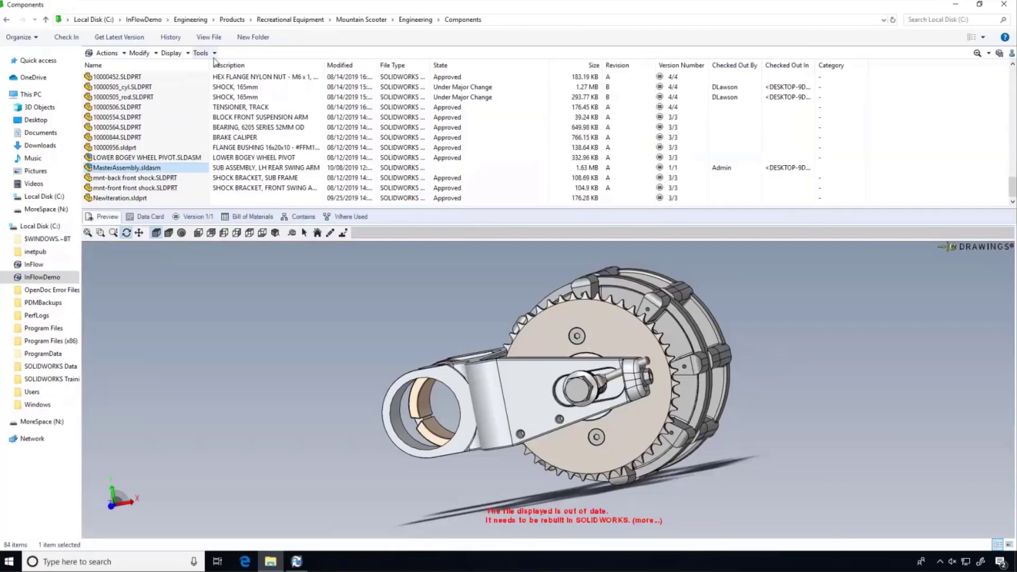
click(176, 40)
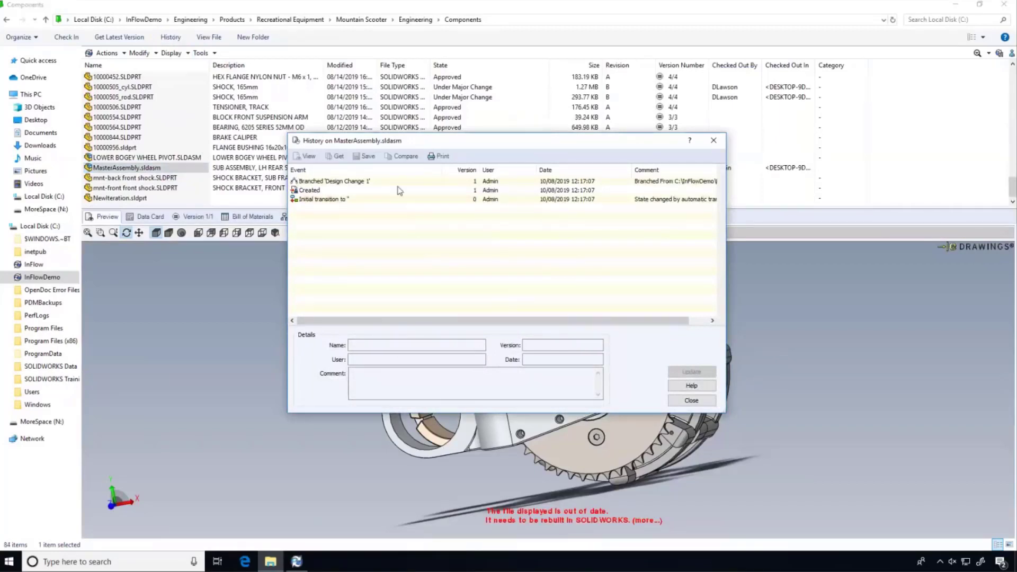
click(699, 402)
Step: Check which branches are associated with the source assembly 10000227.SLDASM
scroll(217, 174, up, 5)
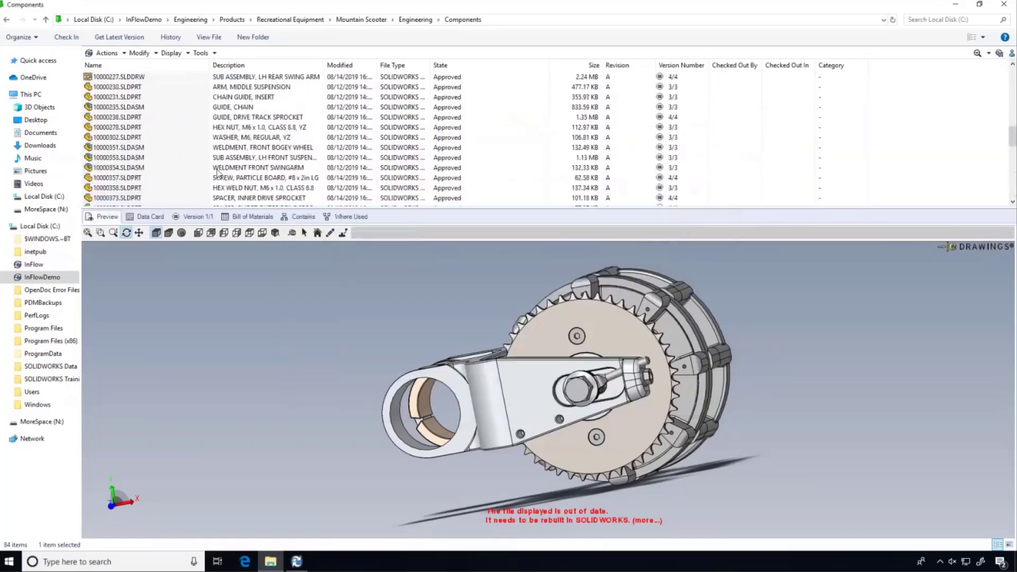
scroll(138, 90, up, 1)
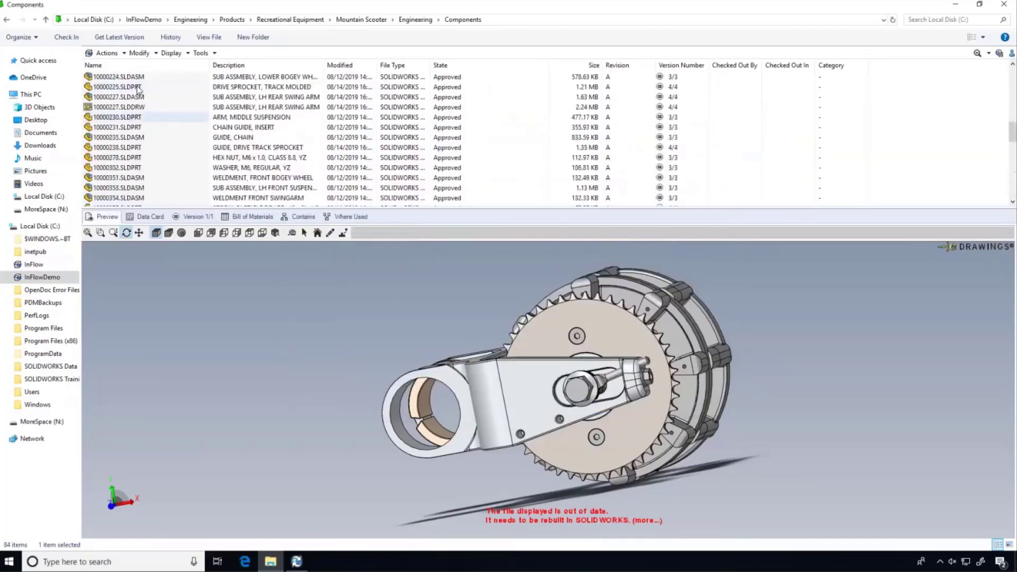
click(127, 97)
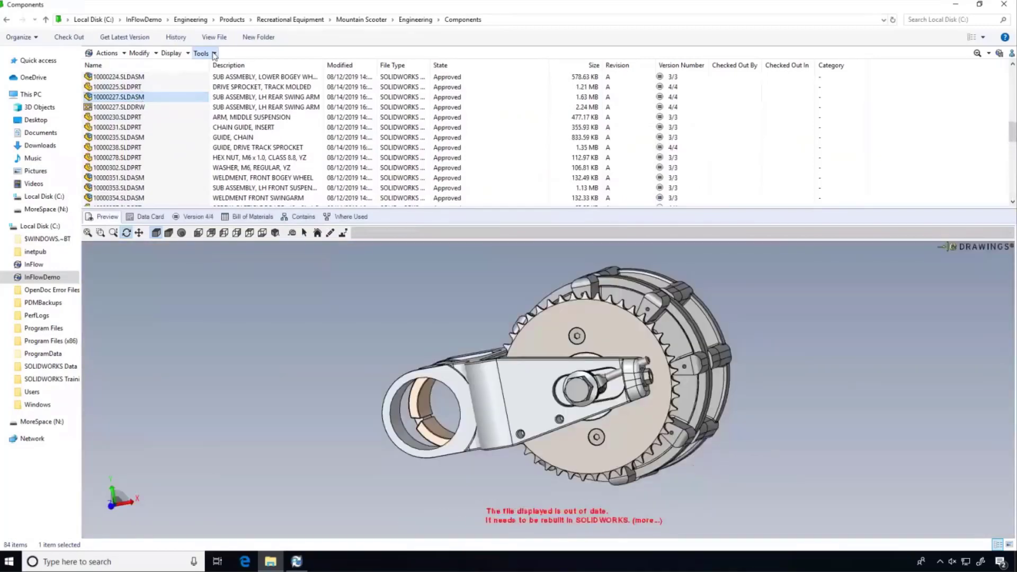
click(202, 53)
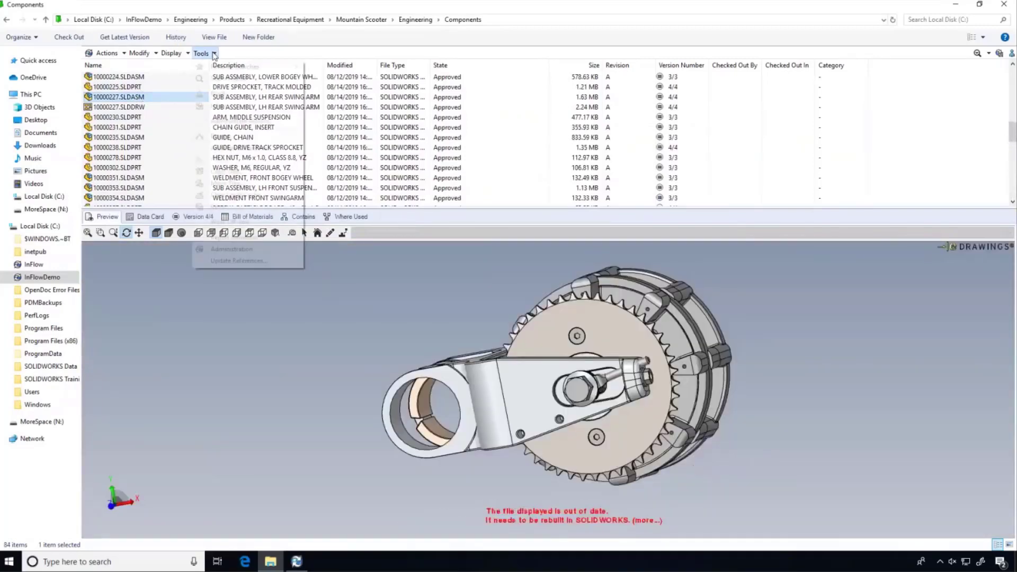
mouse_move(291, 152)
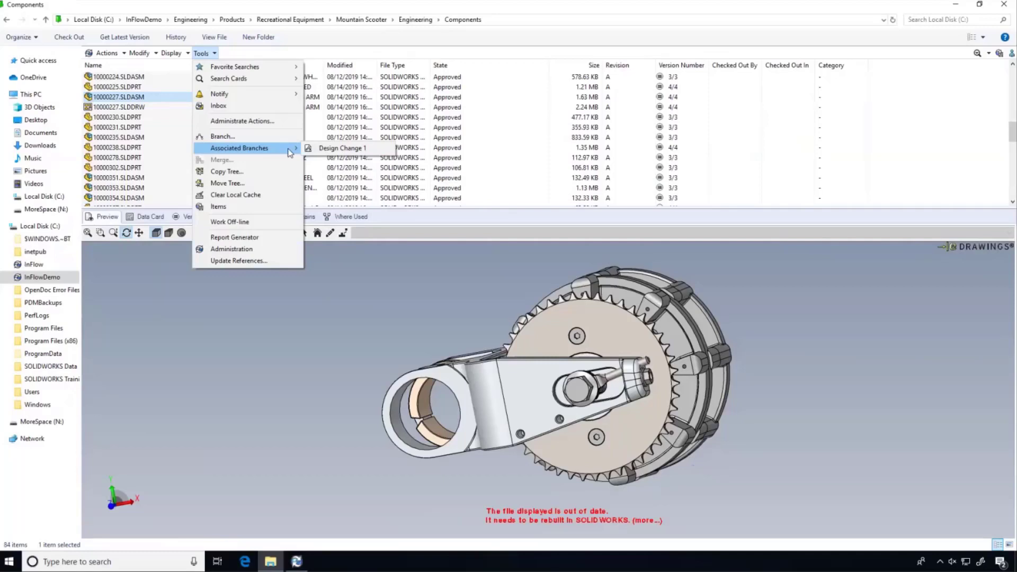
click(163, 150)
Step: Open the Merge command for MasterAssembly.sldasm, enable check-in on merge, and cancel the operation
scroll(163, 150, down, 12)
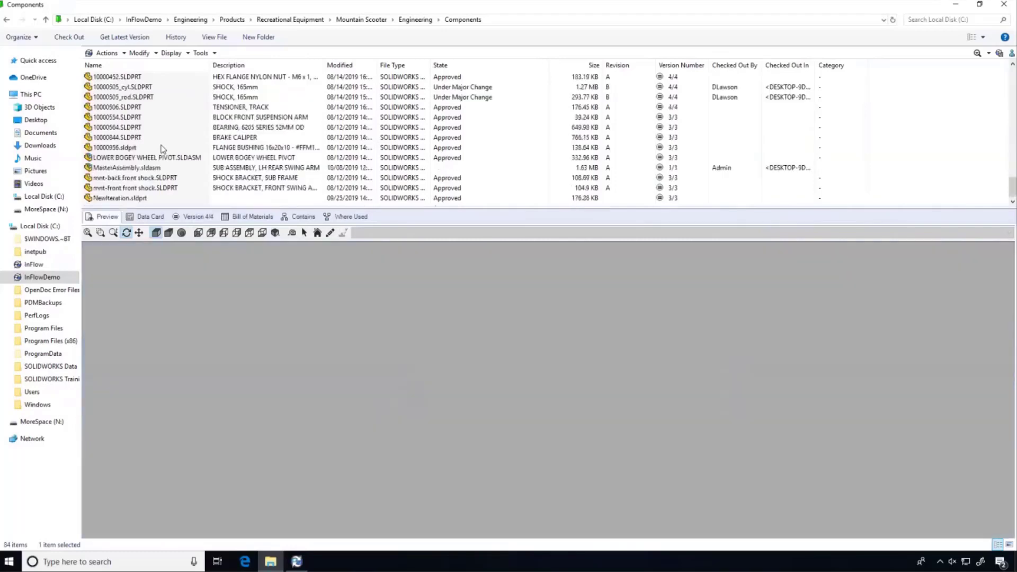
click(147, 168)
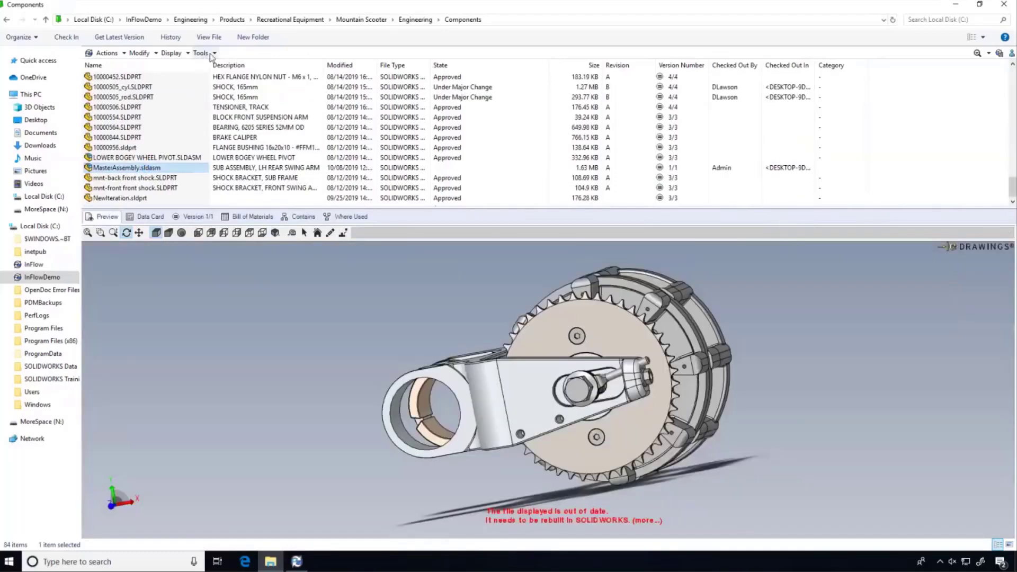
click(212, 54)
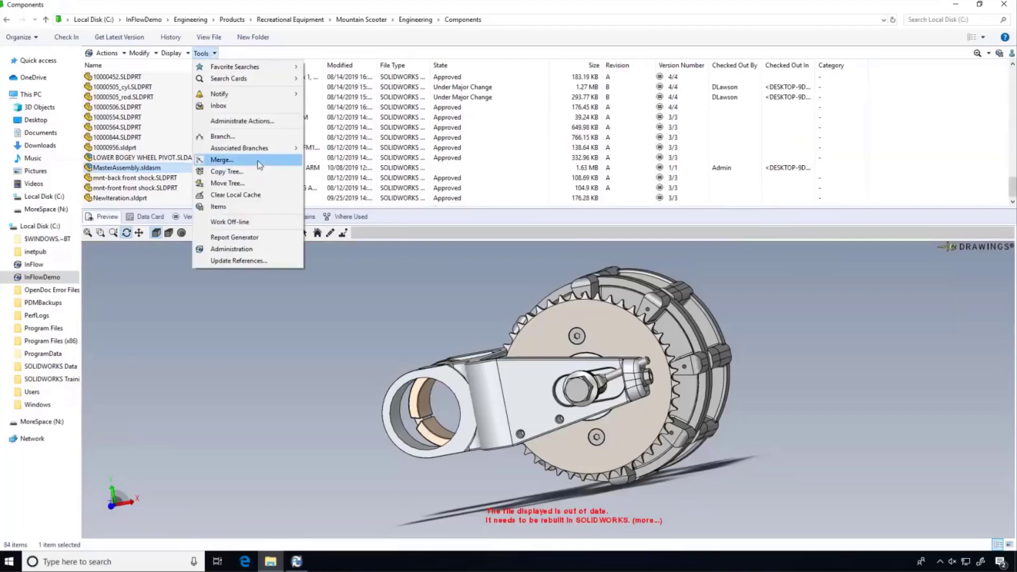
click(258, 161)
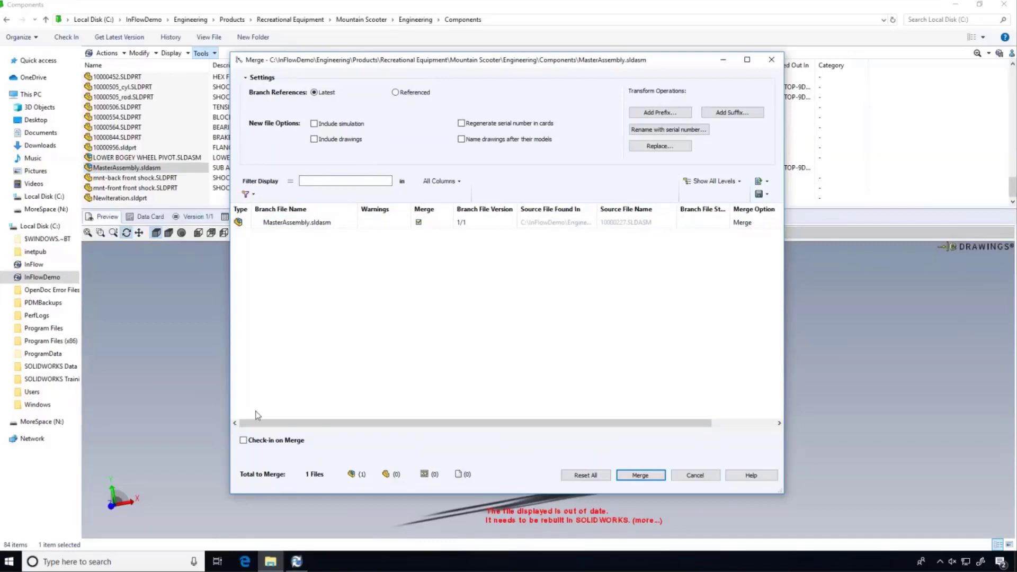
click(243, 443)
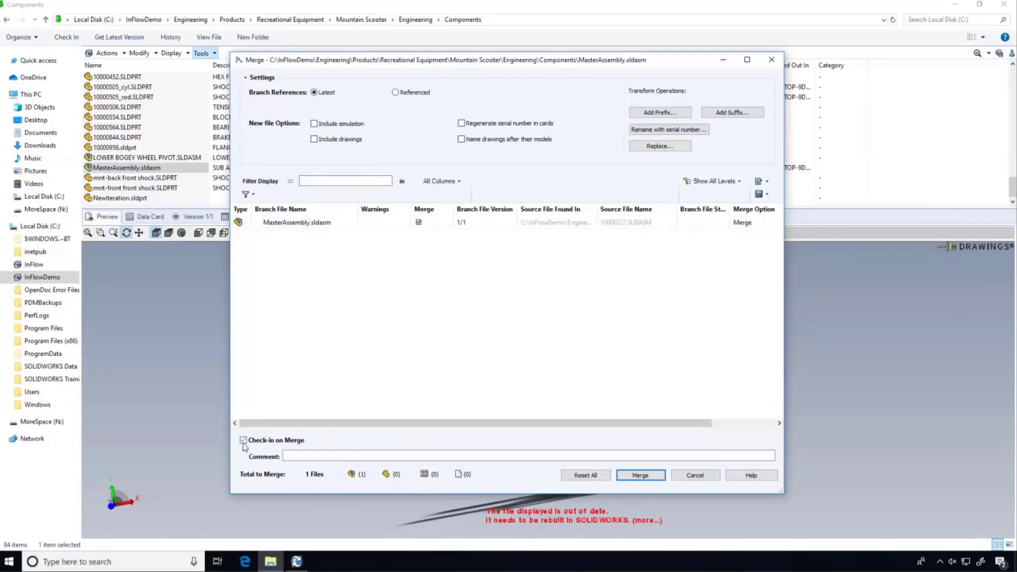
click(312, 459)
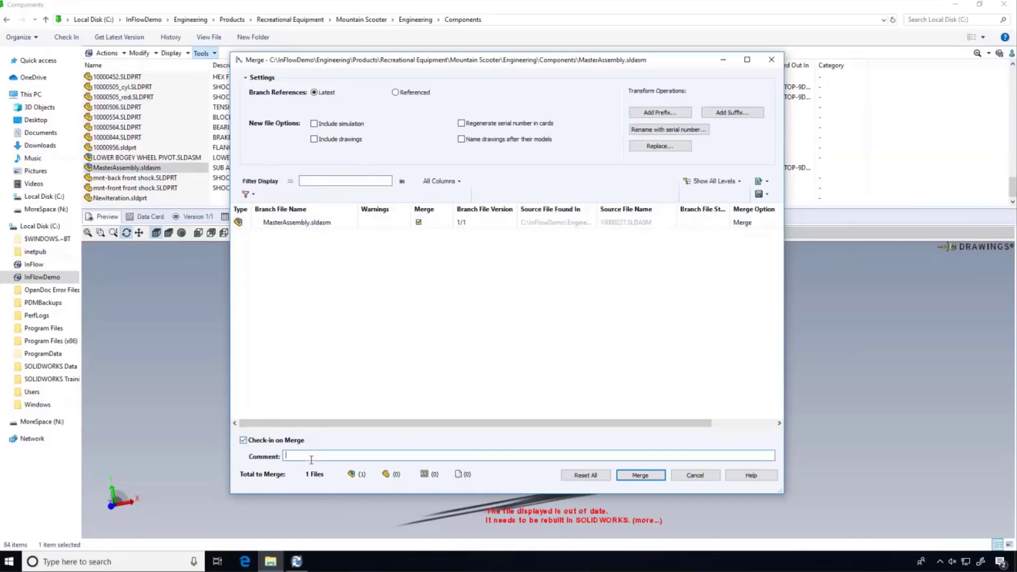
click(685, 478)
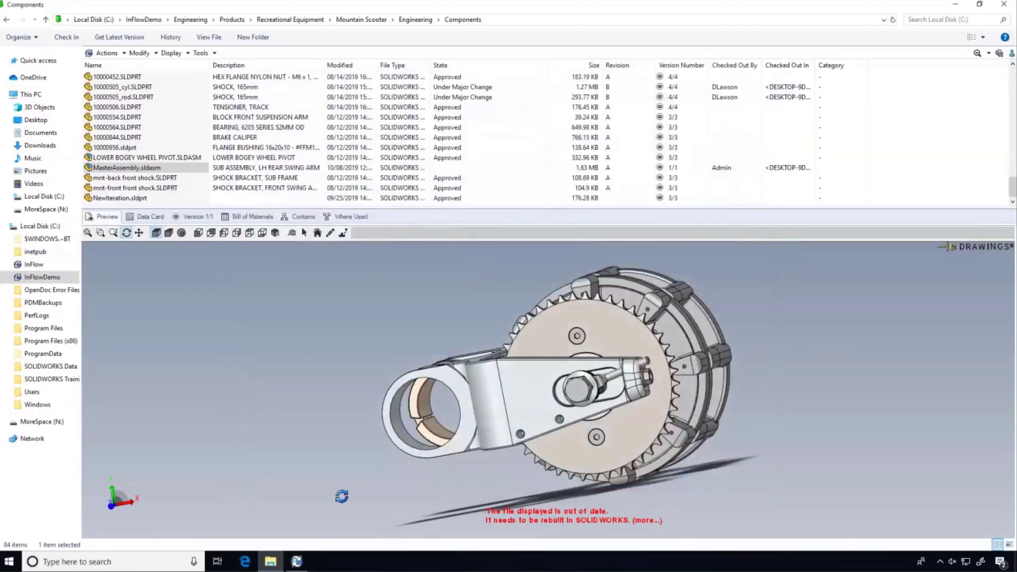
Step: Switch to SOLIDWORKS PDM Administration and review which folders the Administrators group can exclude from the Branch command
click(305, 560)
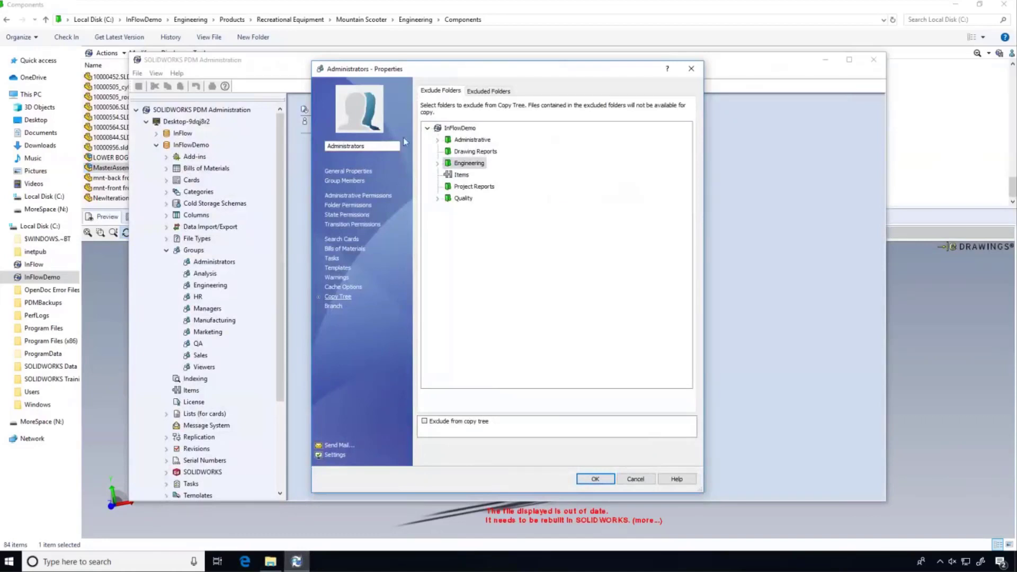
click(335, 306)
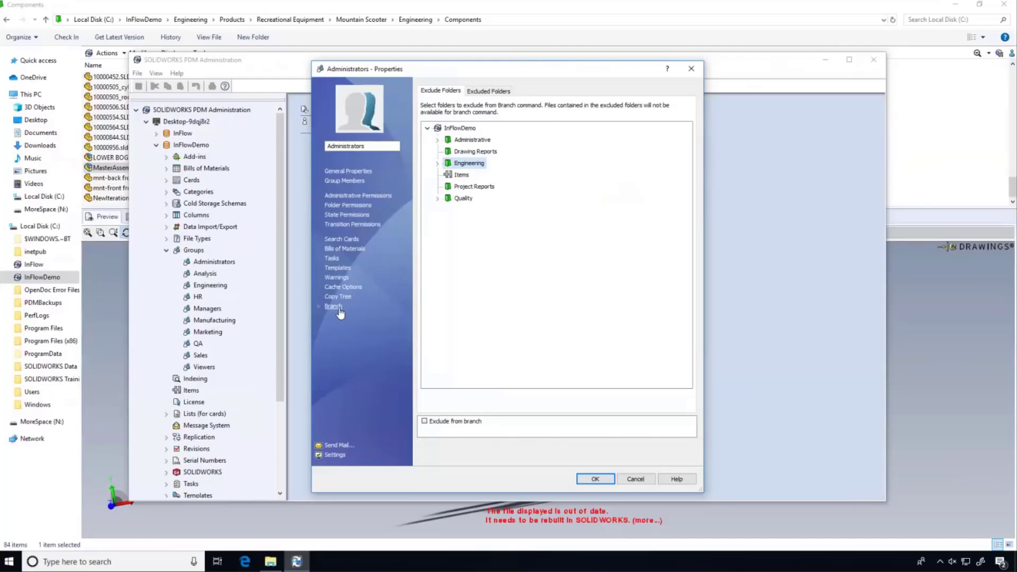
Step: Review the file type and variable update settings for Branch and Merge in the Administrators group's settings, and cancel without changes
click(335, 455)
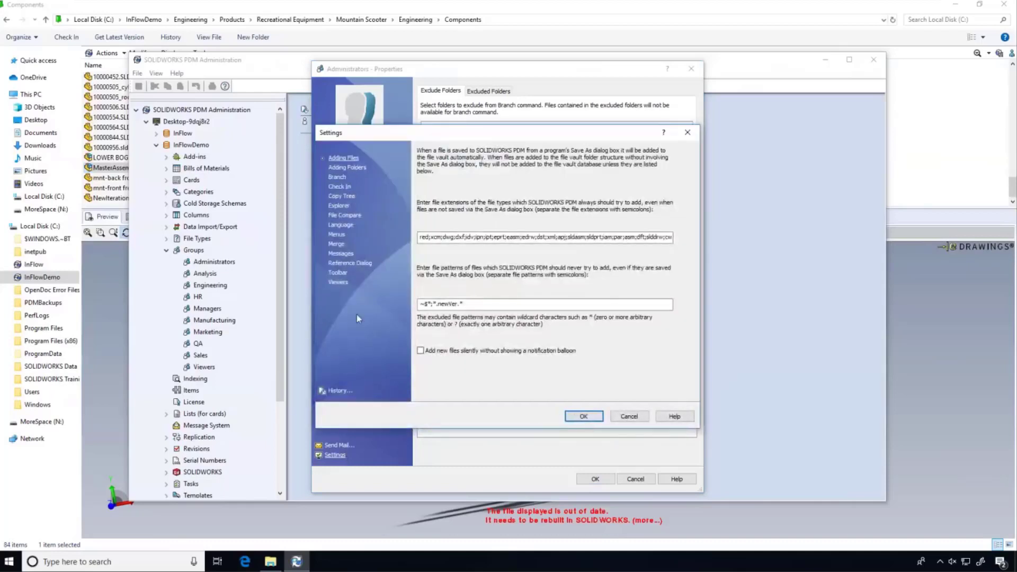
click(339, 179)
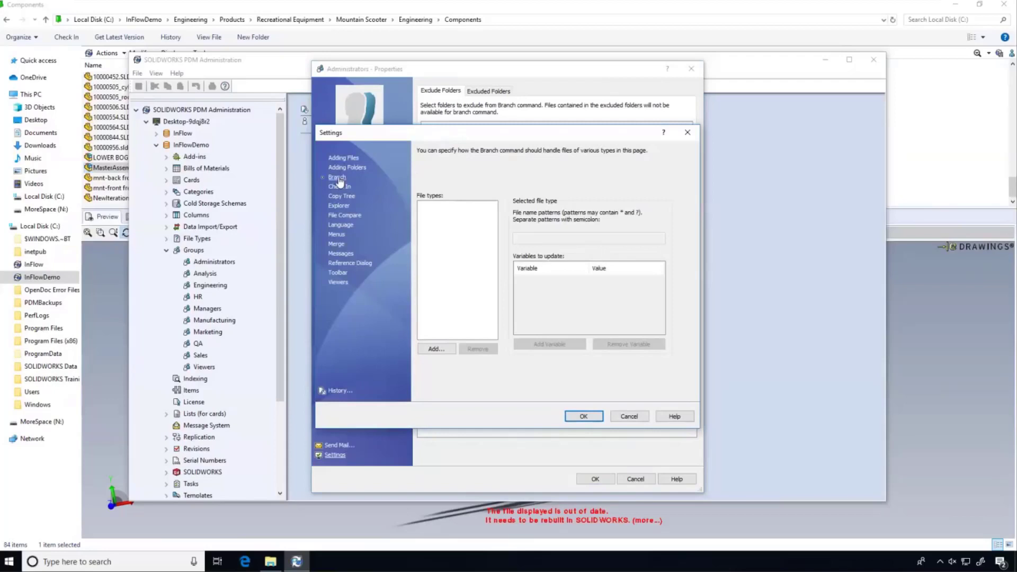
click(337, 244)
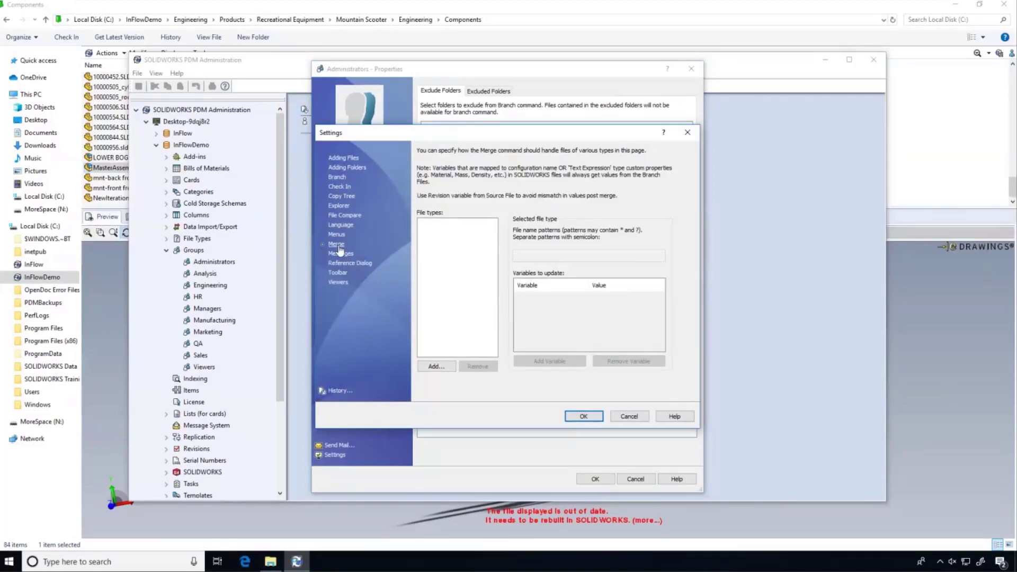
click(634, 416)
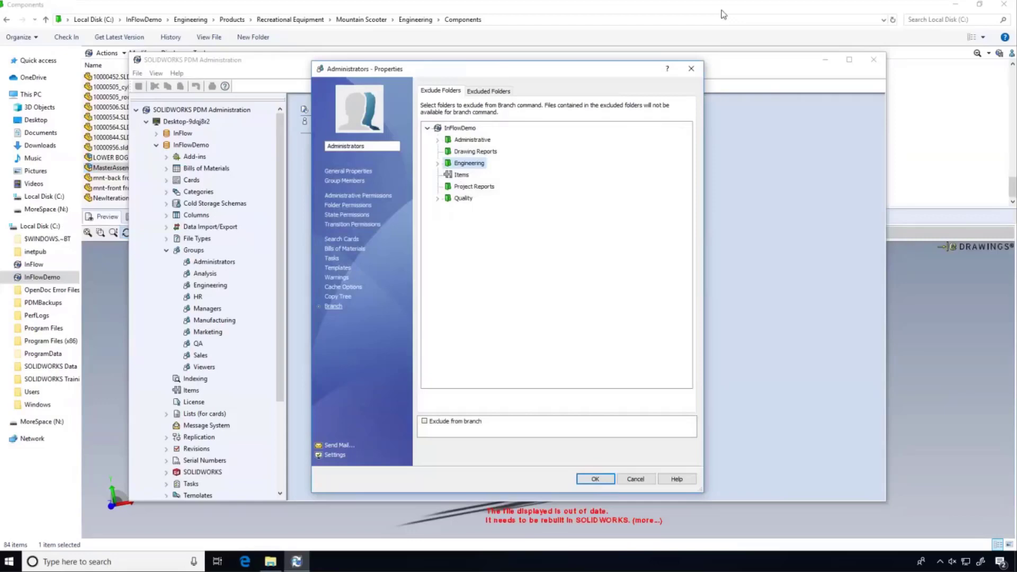
Step: Switch back to the Components folder in File Explorer and return to the presentation slides
click(723, 14)
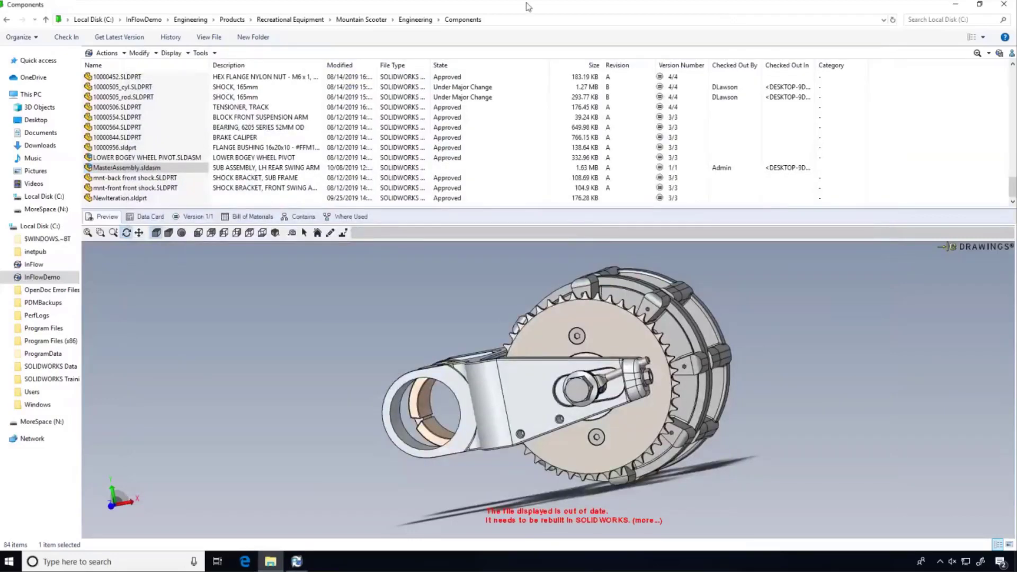
mouse_move(527, 7)
click(900, 7)
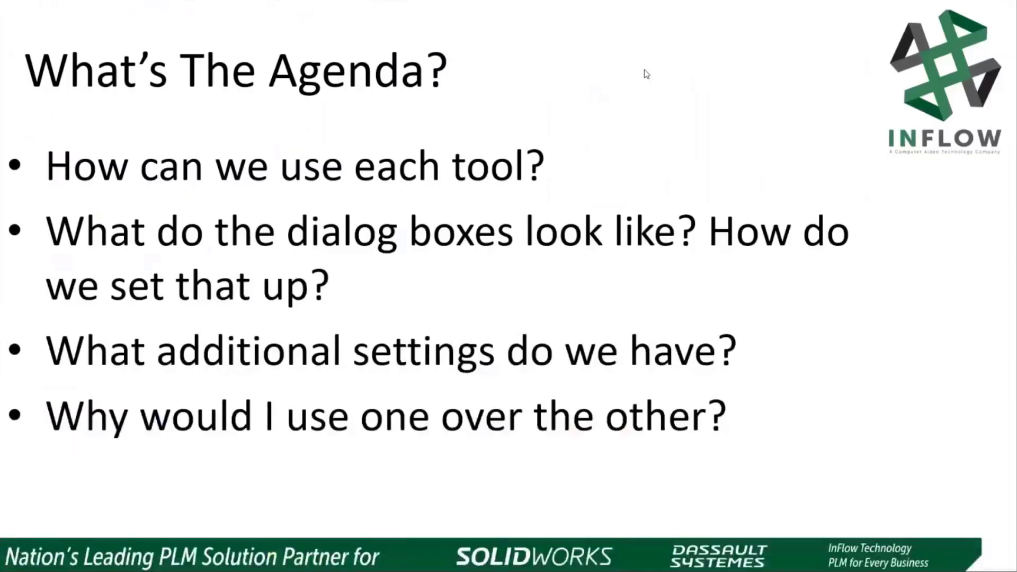